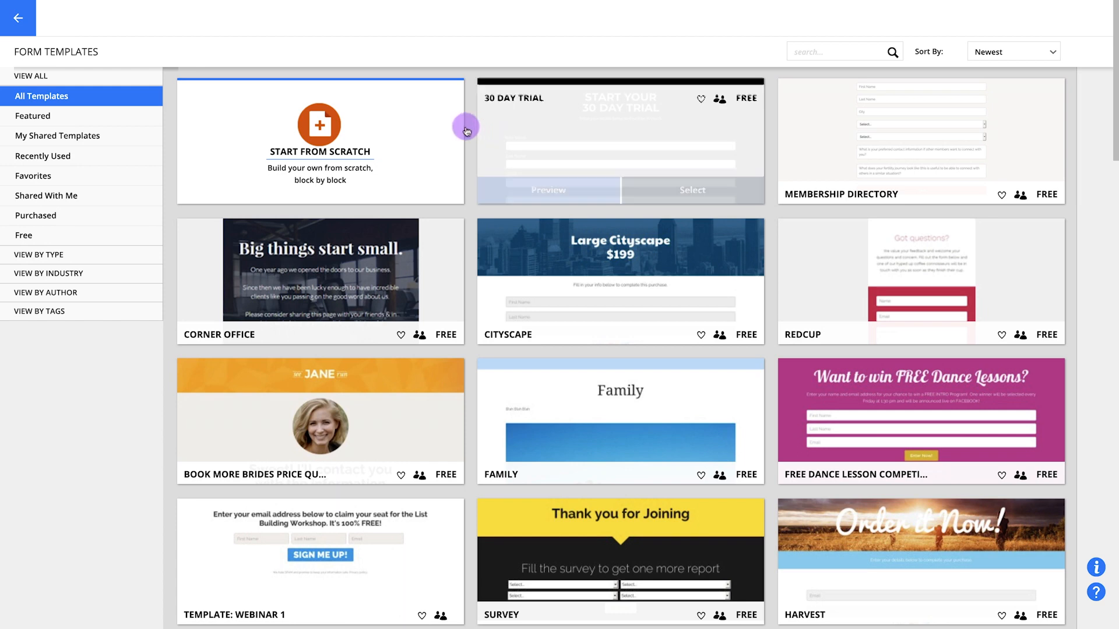
Step: Create a form from scratch named "My new form" and add a Smart Form block to it
{"action": "left_click", "coordinate": [388, 128]}
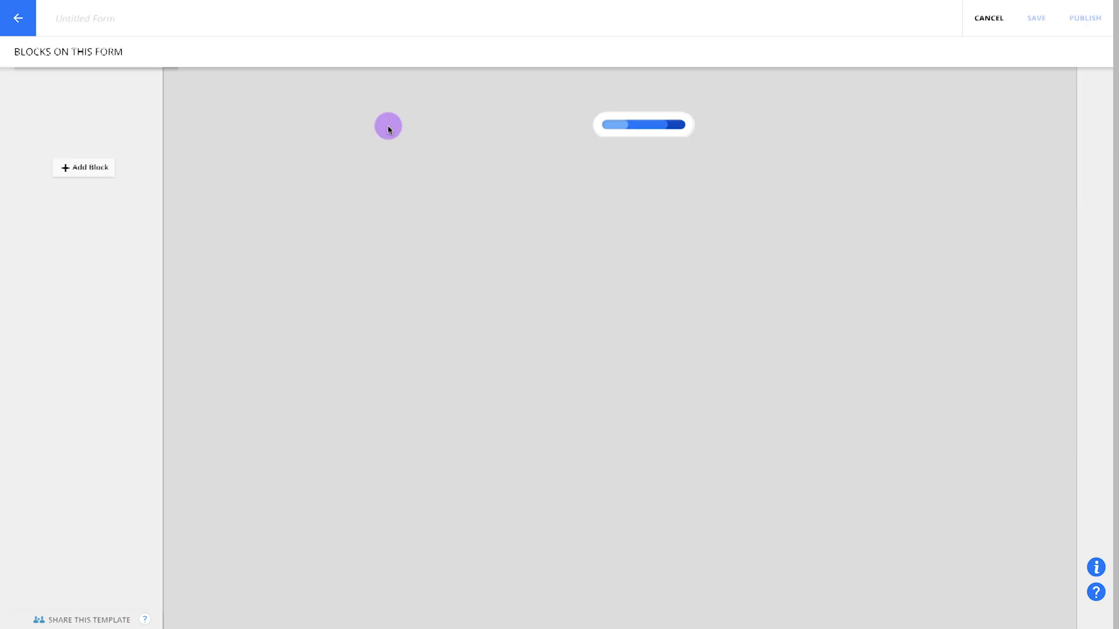
{"action": "left_click", "coordinate": [106, 18]}
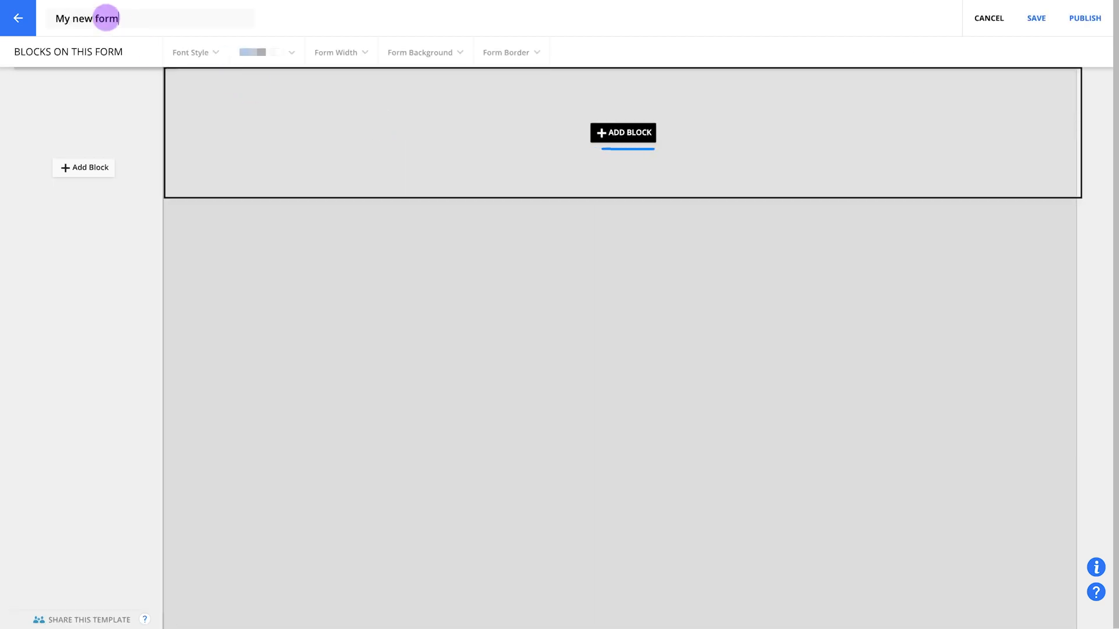
{"action": "left_click", "coordinate": [617, 138]}
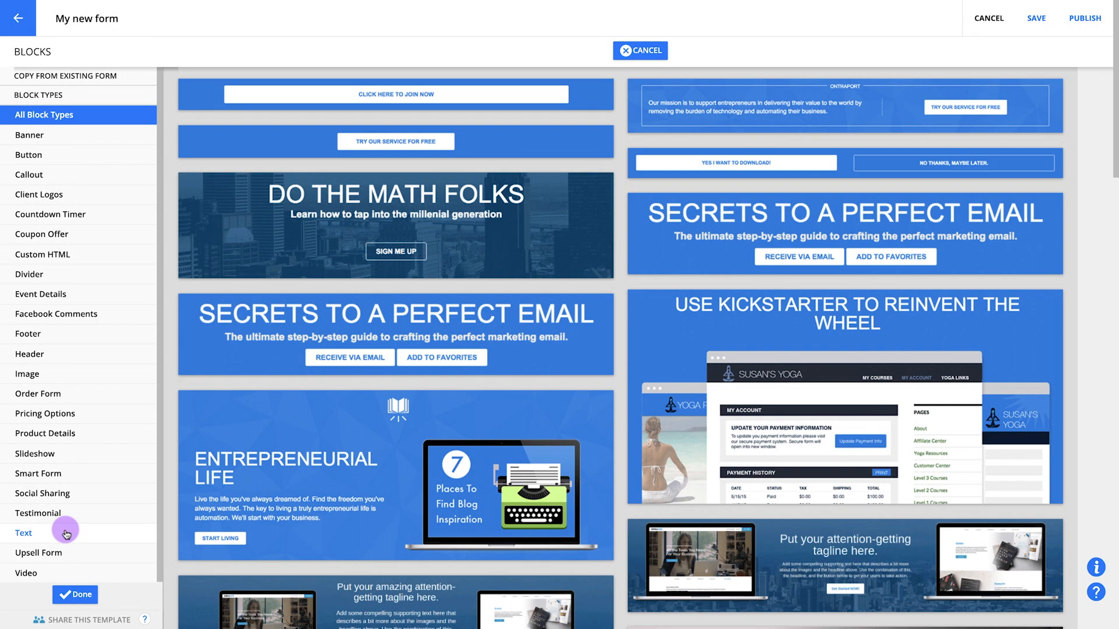
{"action": "left_click", "coordinate": [83, 479]}
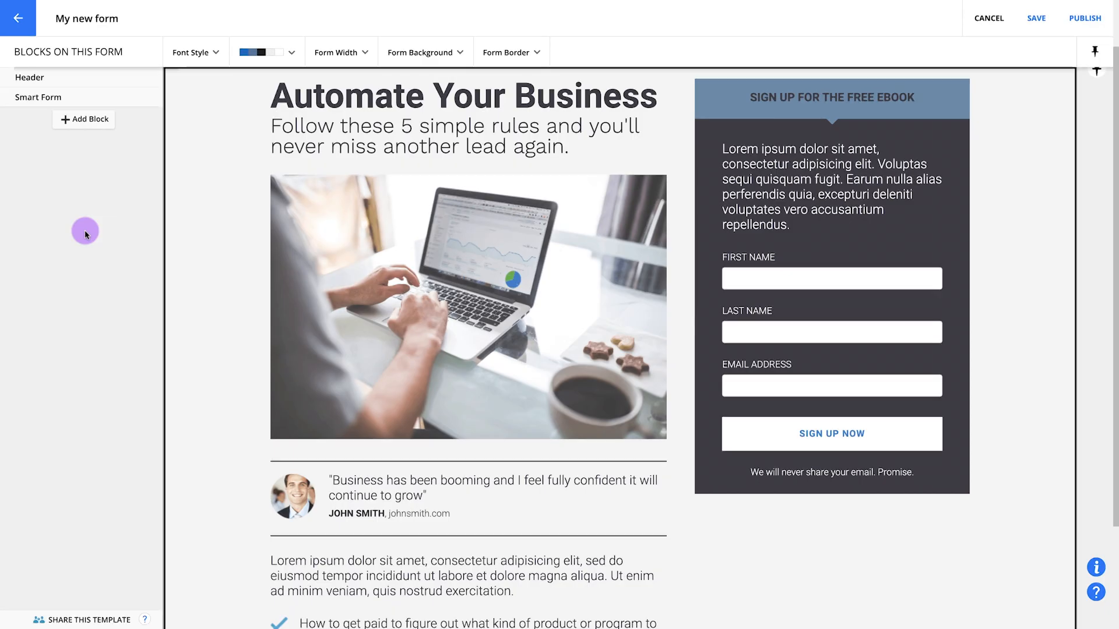
Step: Hide the Sub-Header and Quote Group elements of the Smart Form block and finish editing the block
{"action": "left_click", "coordinate": [75, 100]}
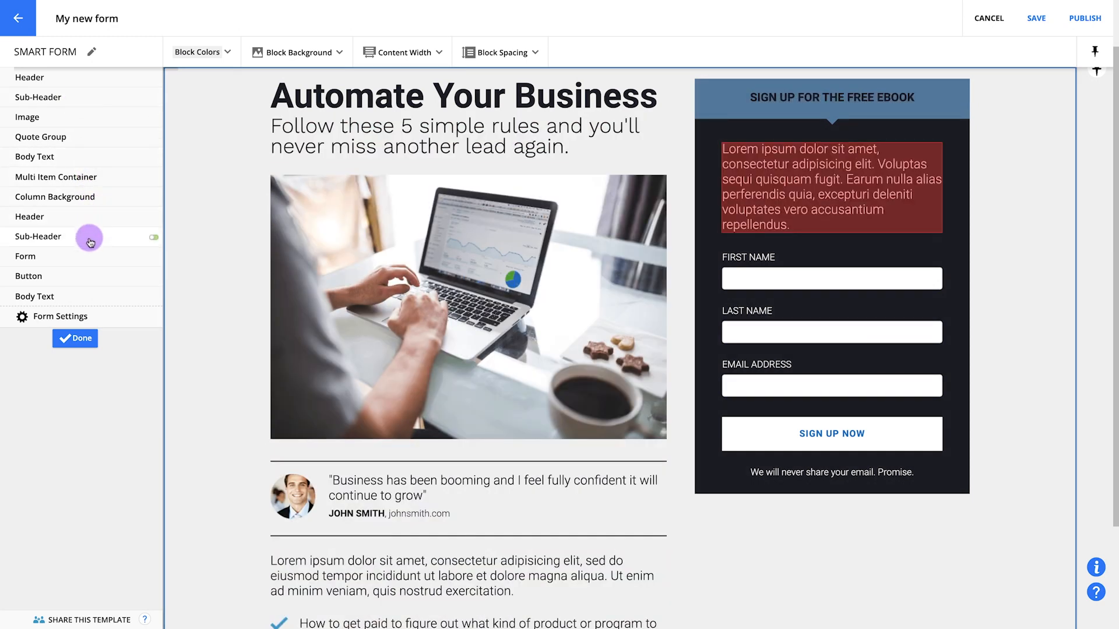
{"action": "left_click", "coordinate": [154, 237]}
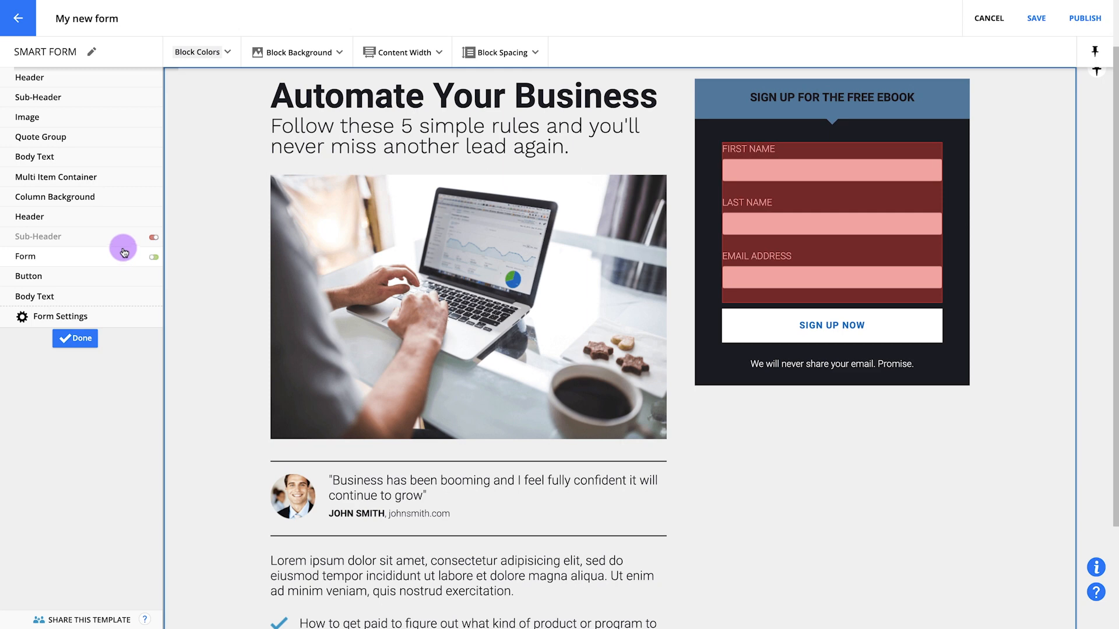
{"action": "left_click", "coordinate": [153, 138]}
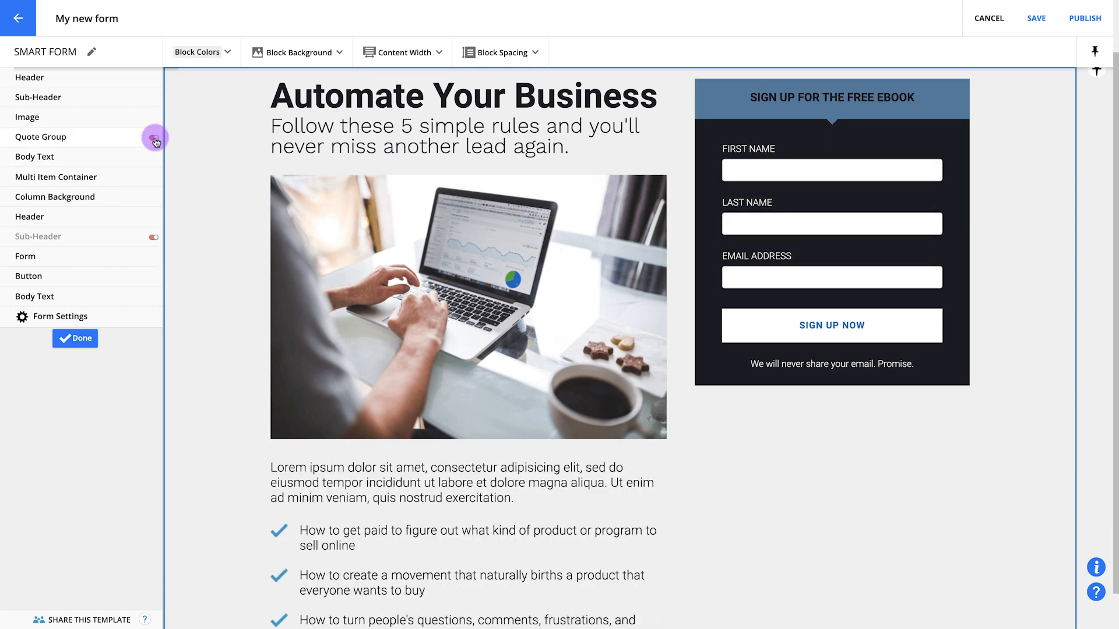
{"action": "left_click", "coordinate": [75, 338]}
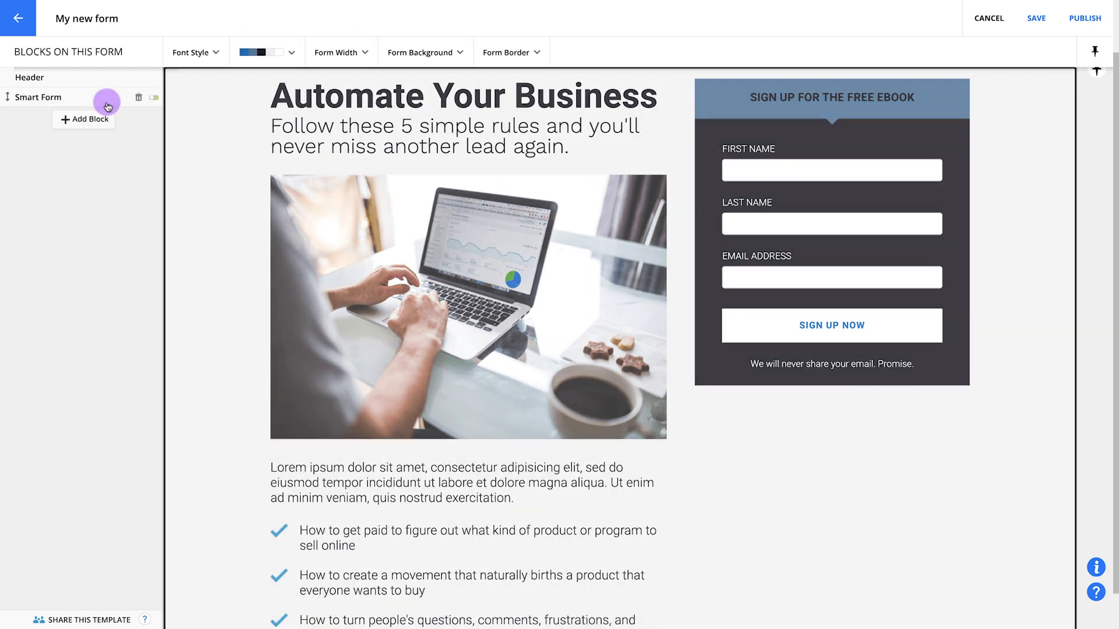
{"action": "left_click", "coordinate": [91, 100]}
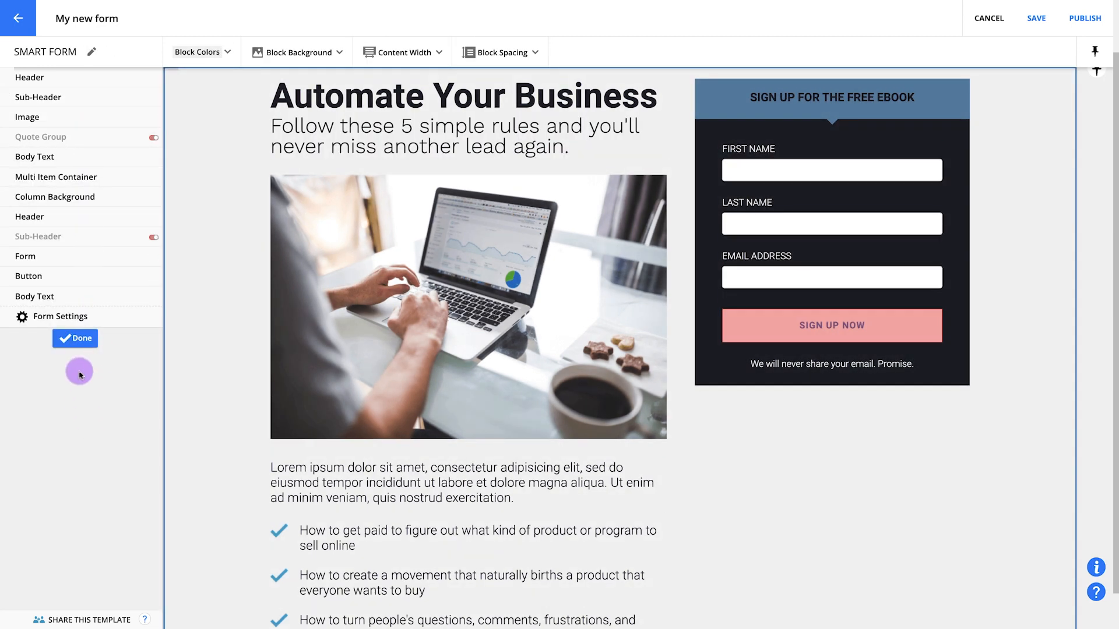
{"action": "left_click", "coordinate": [77, 340]}
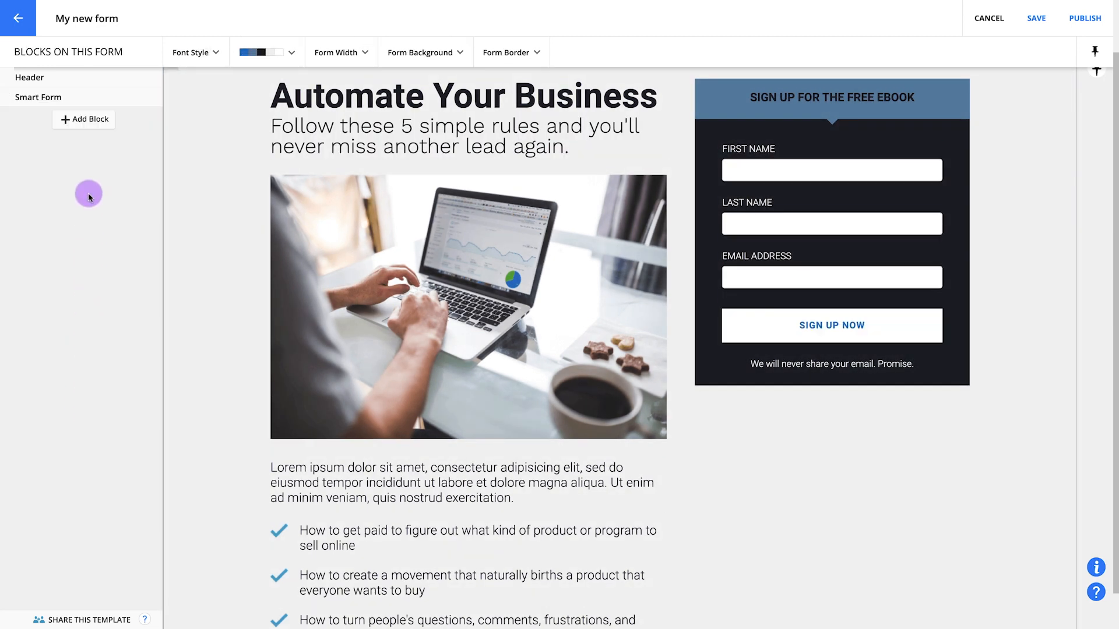
Step: Add the Header block with the ONTRAPORT logo and social media icons to the form
{"action": "left_click", "coordinate": [88, 126]}
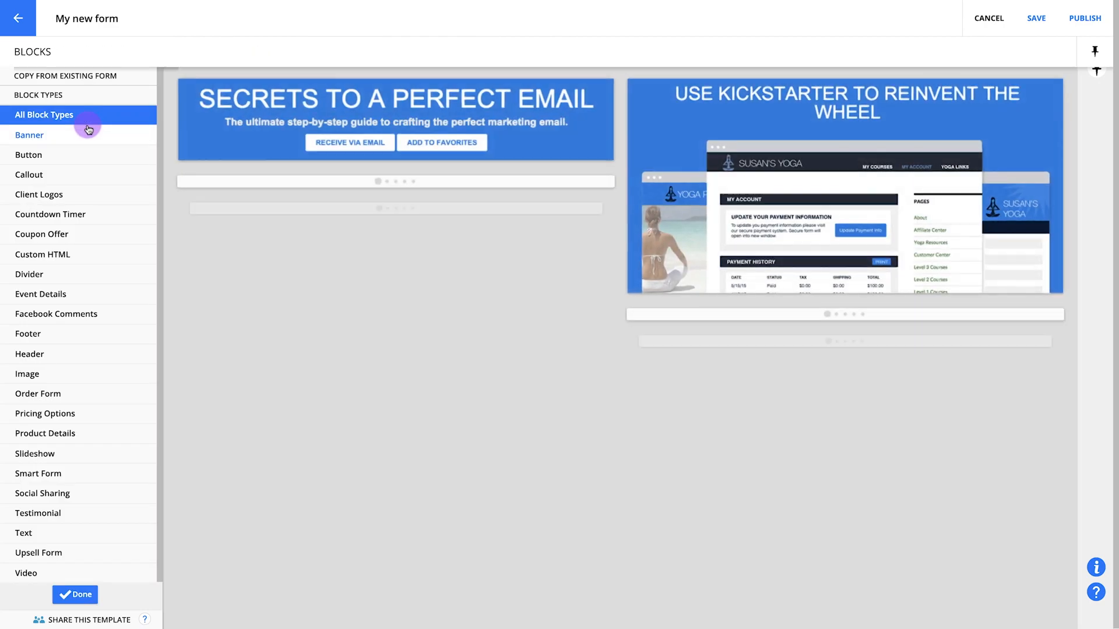
{"action": "left_click", "coordinate": [105, 353]}
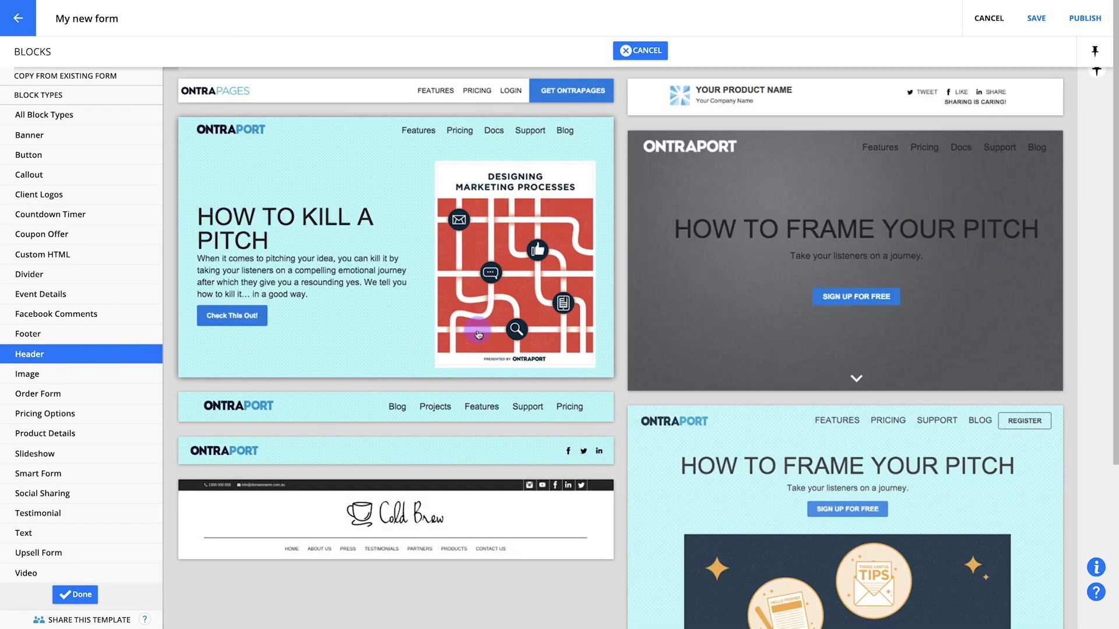
{"action": "left_click", "coordinate": [392, 445]}
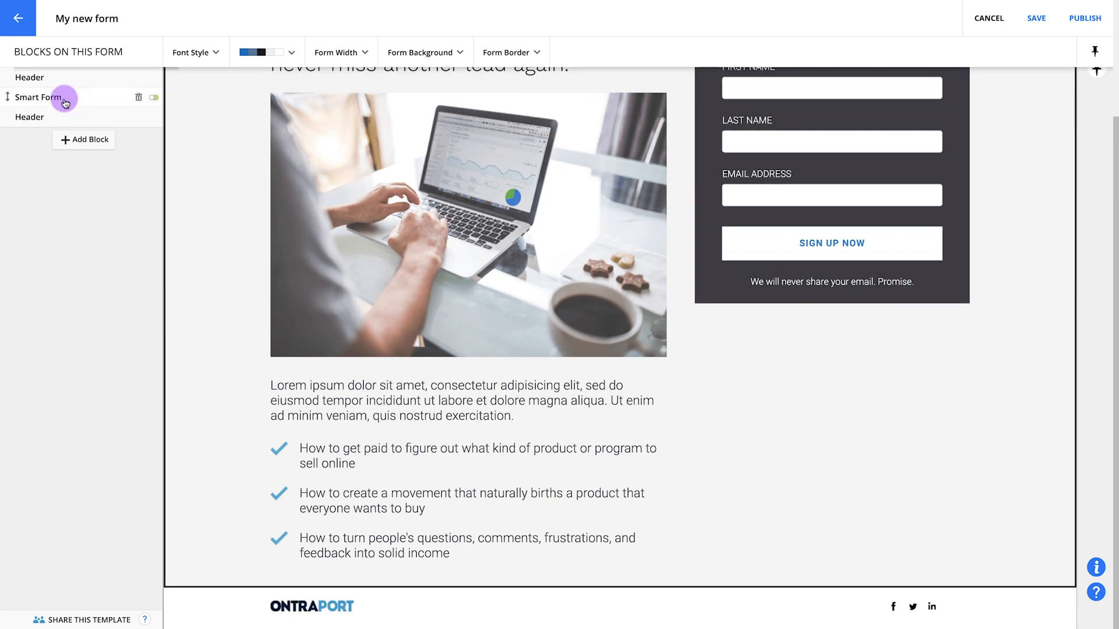
{"action": "left_click", "coordinate": [63, 96]}
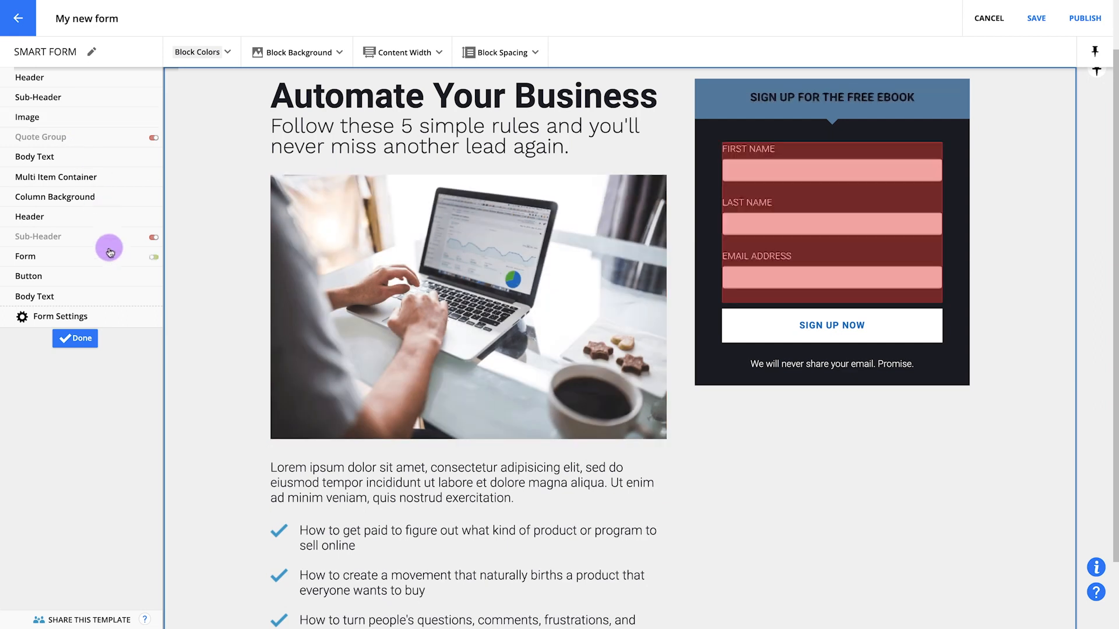
{"action": "left_click", "coordinate": [82, 339]}
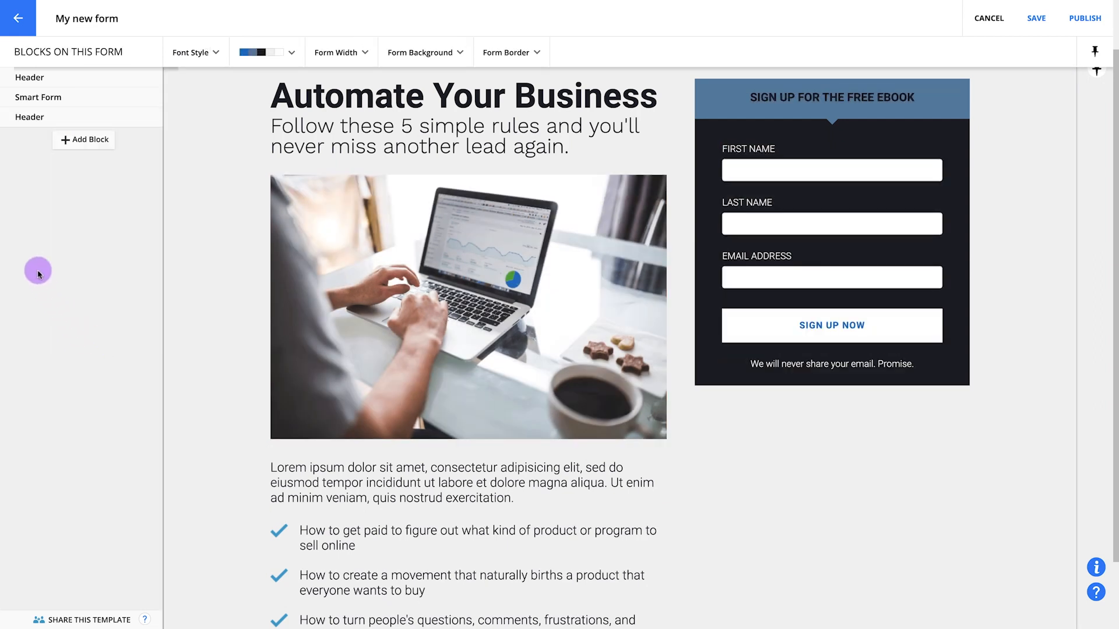
Step: Move the ONTRAPORT header block to the top of the form, then hide it and show it again
{"action": "left_click_drag", "start_coordinate": [8, 118], "coordinate": [10, 83]}
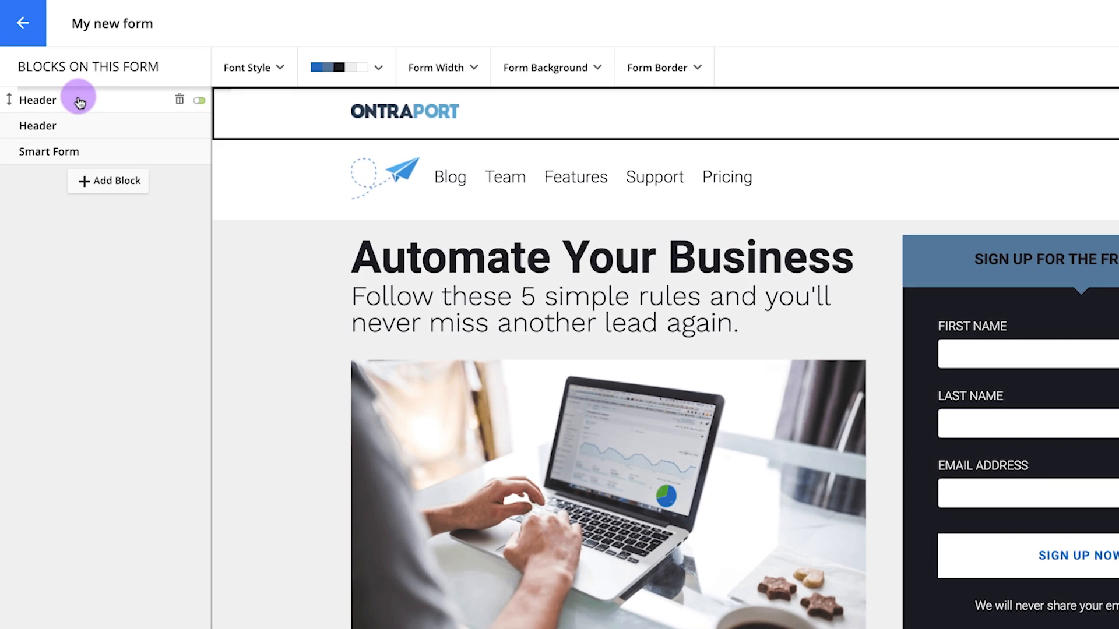
{"action": "left_click", "coordinate": [199, 103]}
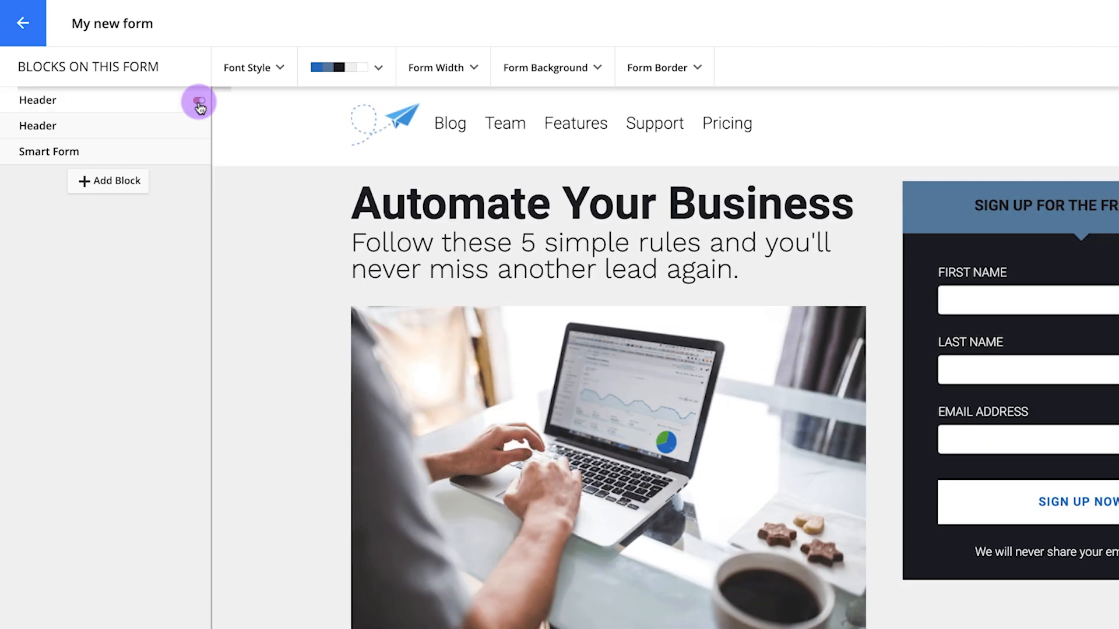
{"action": "left_click", "coordinate": [199, 102]}
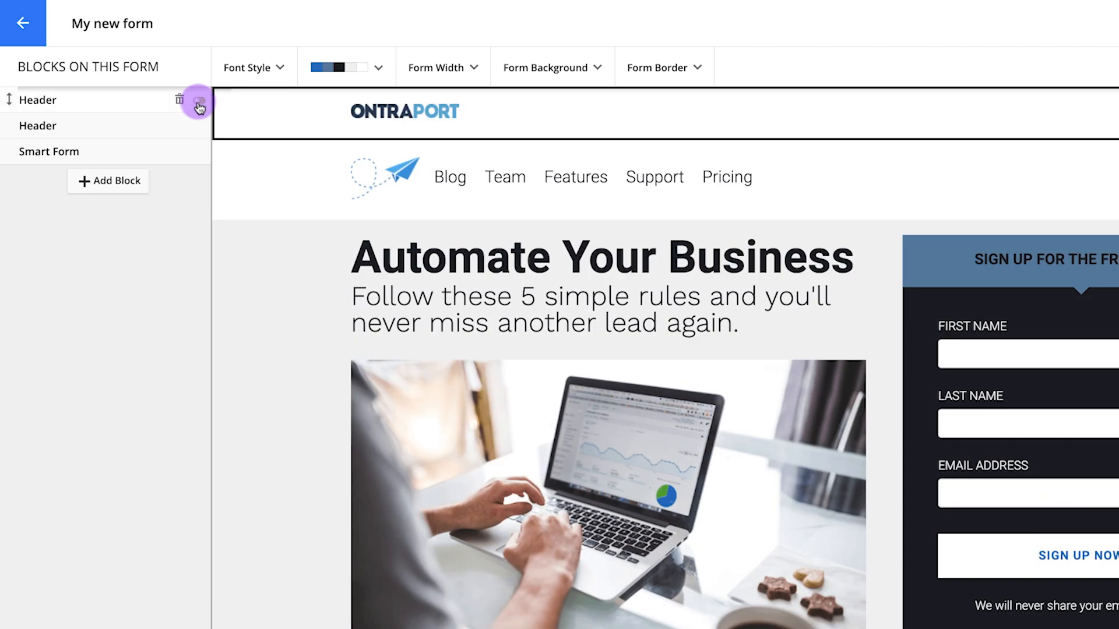
Step: Delete the ONTRAPORT header block from the form and return to the form's block list
{"action": "left_click", "coordinate": [180, 104]}
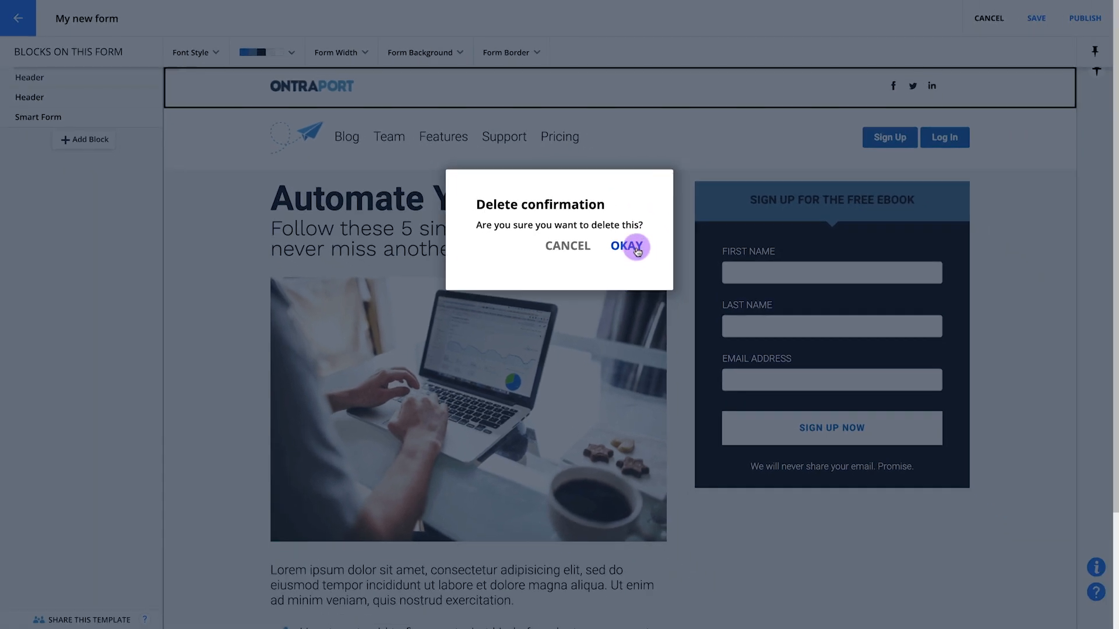
{"action": "left_click", "coordinate": [637, 251]}
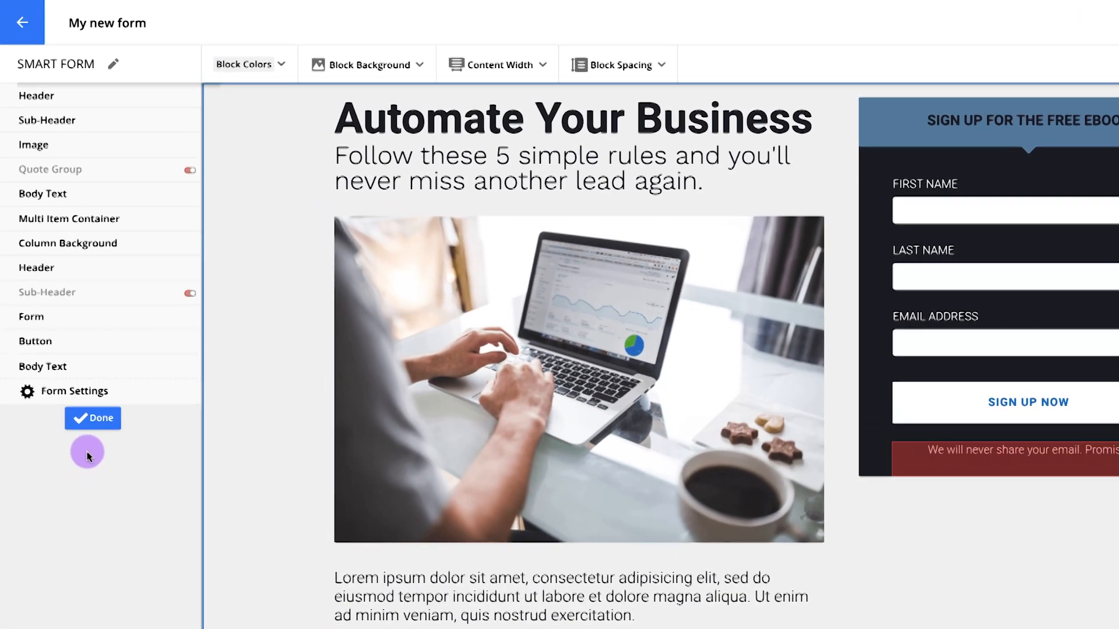
{"action": "left_click", "coordinate": [92, 436]}
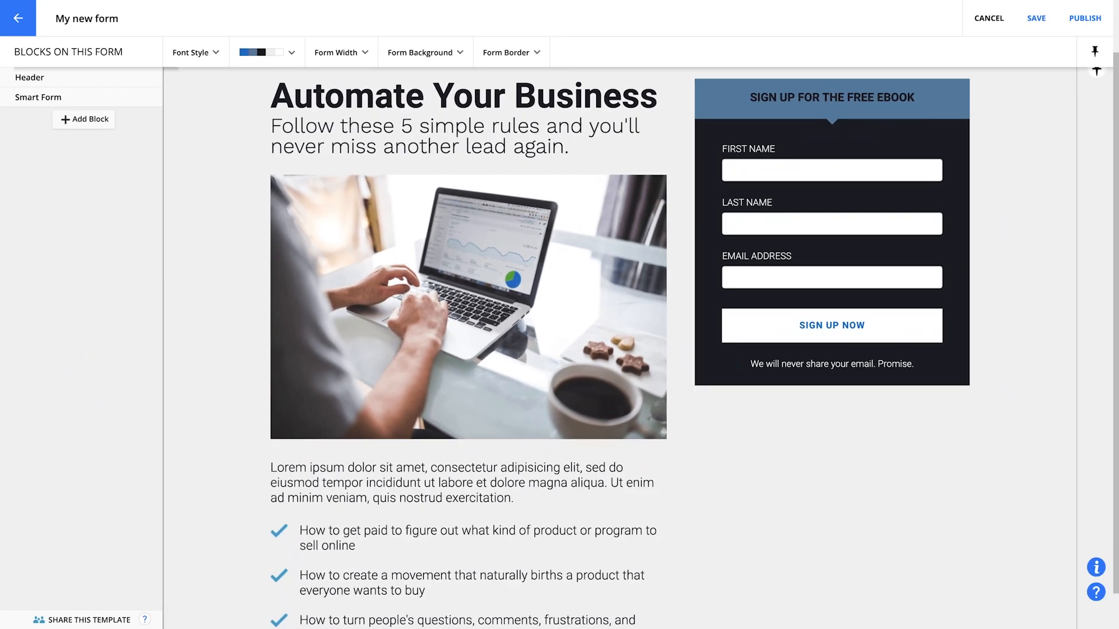
Step: Rename the Team menu item in the Header block to "Discover" and finish editing the block
{"action": "left_click", "coordinate": [105, 78]}
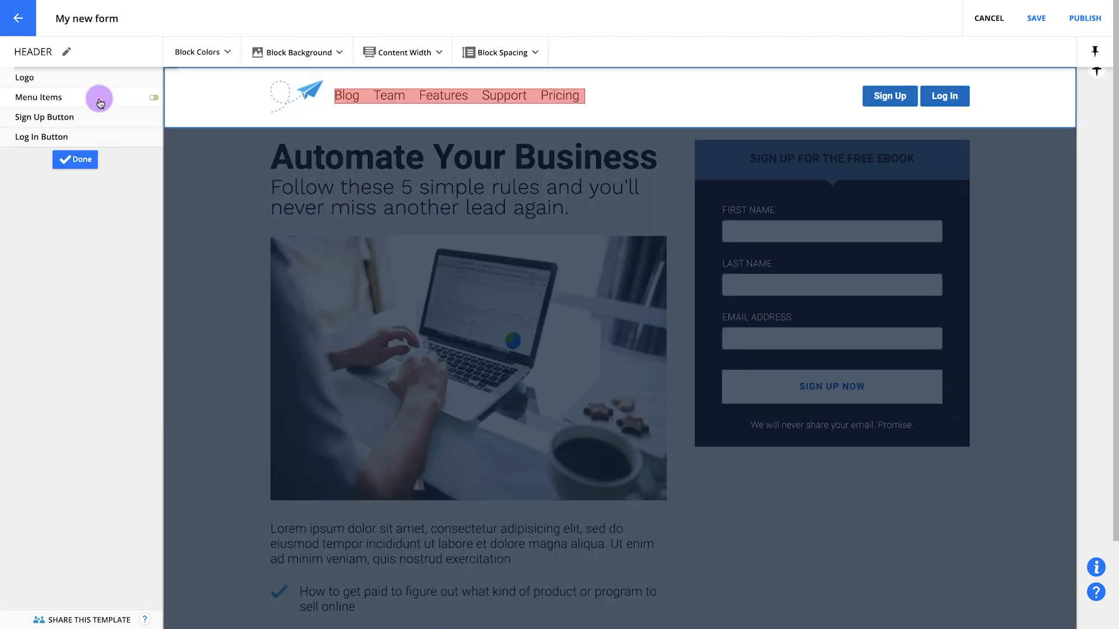
{"action": "left_click", "coordinate": [100, 103]}
{"action": "left_click", "coordinate": [96, 96]}
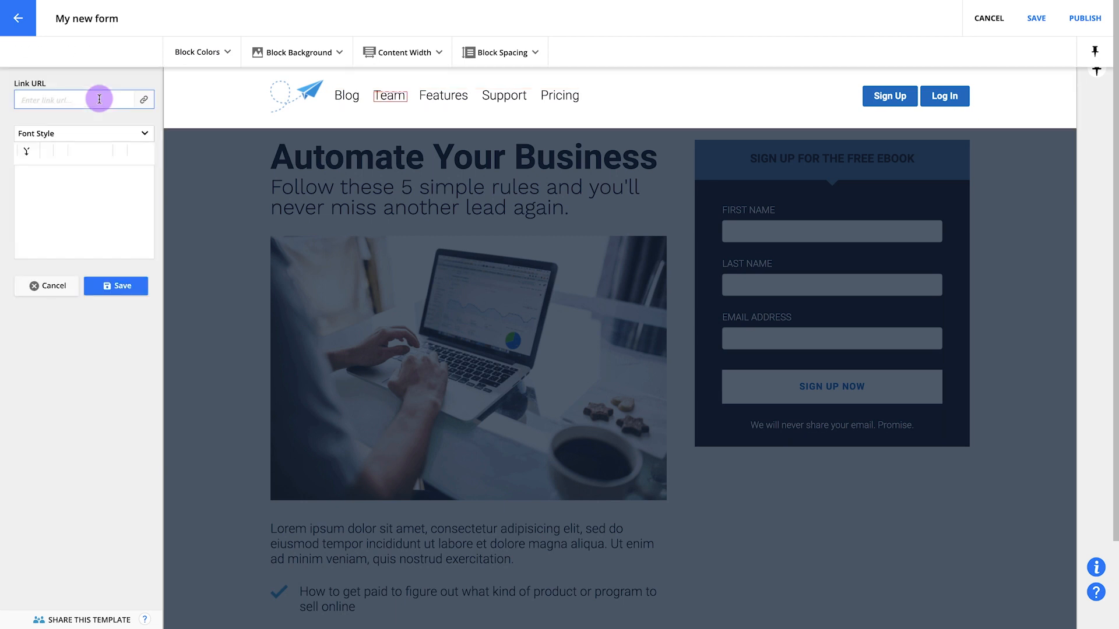
{"action": "type", "text": "Discover"}
{"action": "left_click", "coordinate": [126, 294]}
{"action": "left_click", "coordinate": [123, 178]}
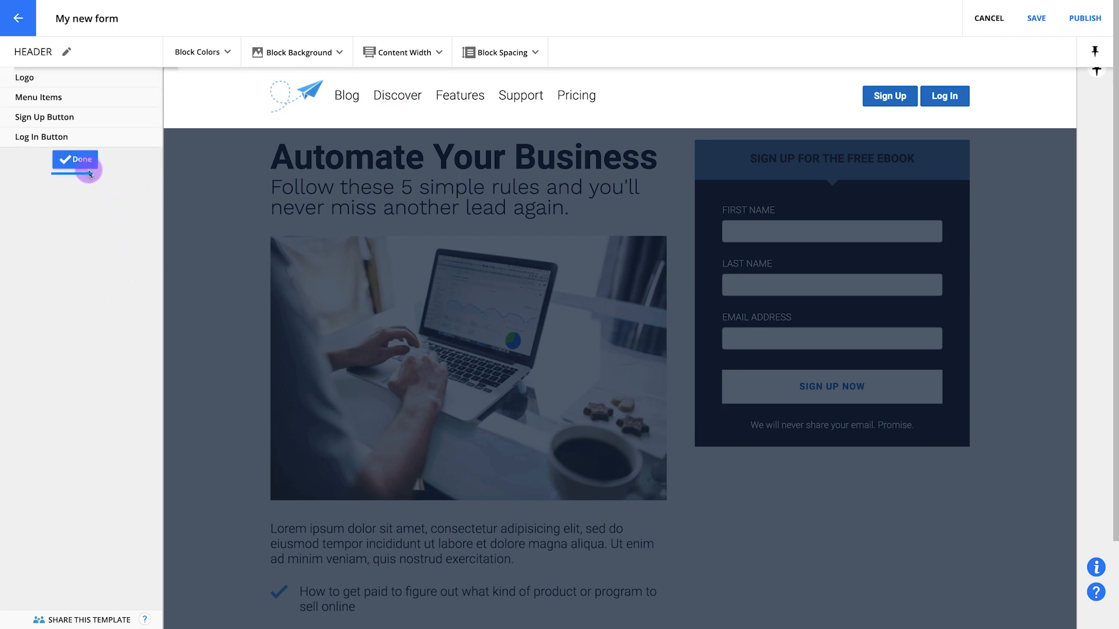
{"action": "left_click", "coordinate": [93, 236]}
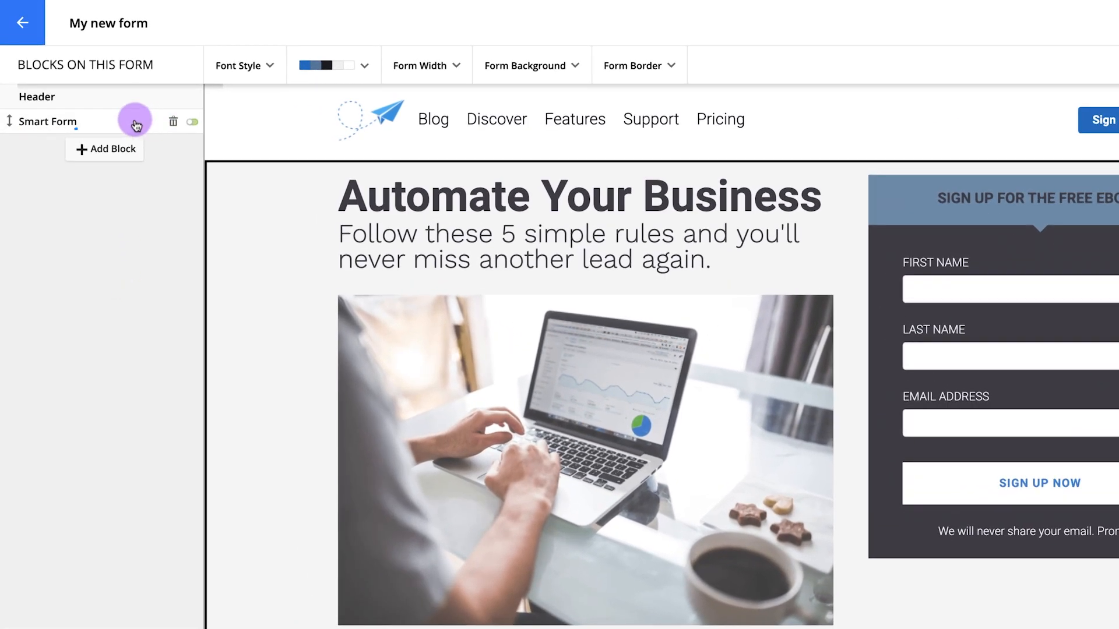
Step: Open the form settings of the Smart Form block
{"action": "left_click", "coordinate": [136, 125]}
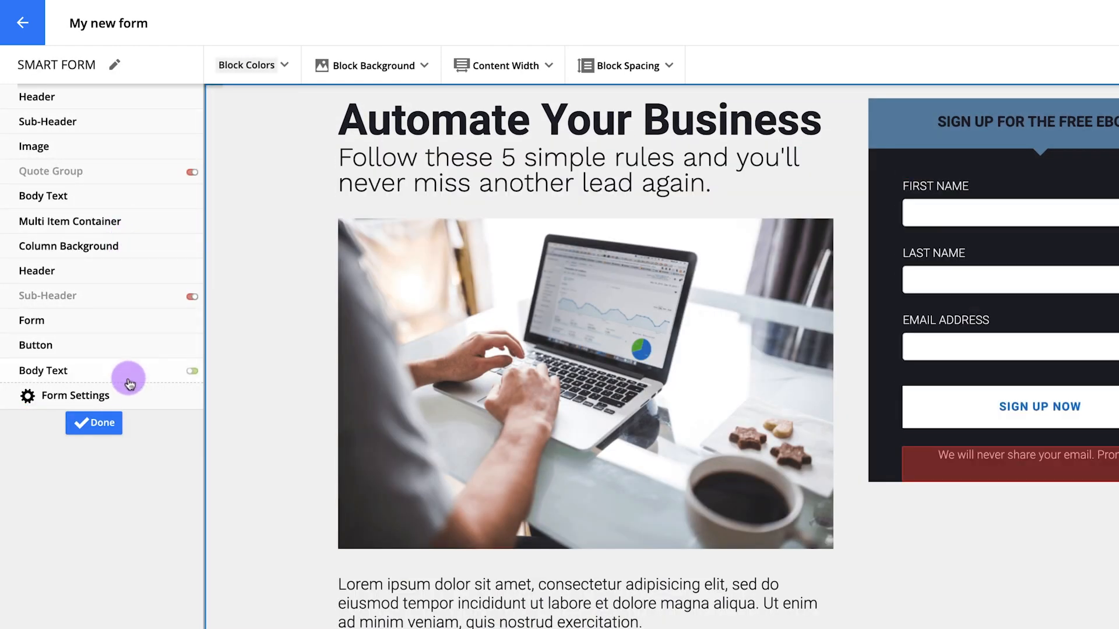
{"action": "left_click", "coordinate": [133, 400]}
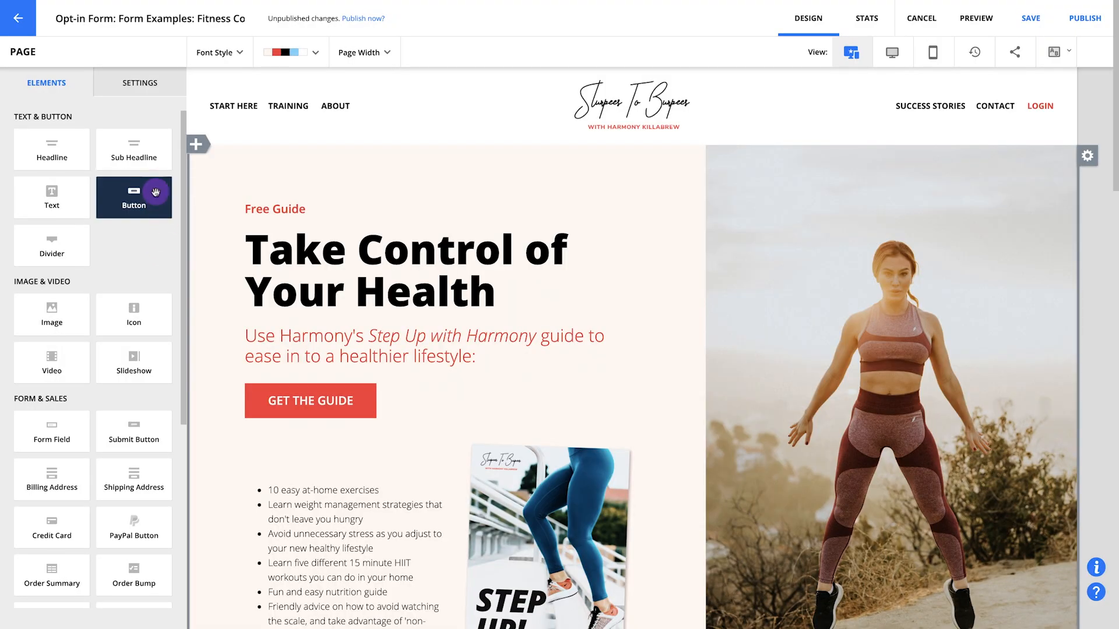
Step: Look up the fitness opt-in page's lightbox settings and scroll through the live page to see how the scroll lightbox behaves
{"action": "left_click", "coordinate": [148, 96]}
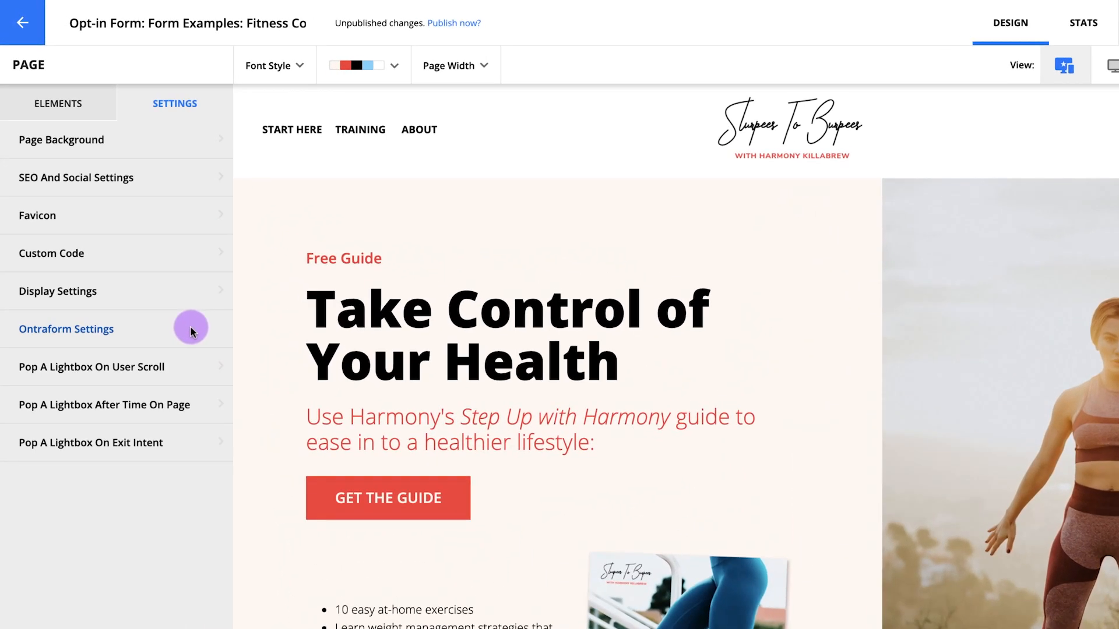
{"action": "left_click", "coordinate": [190, 366]}
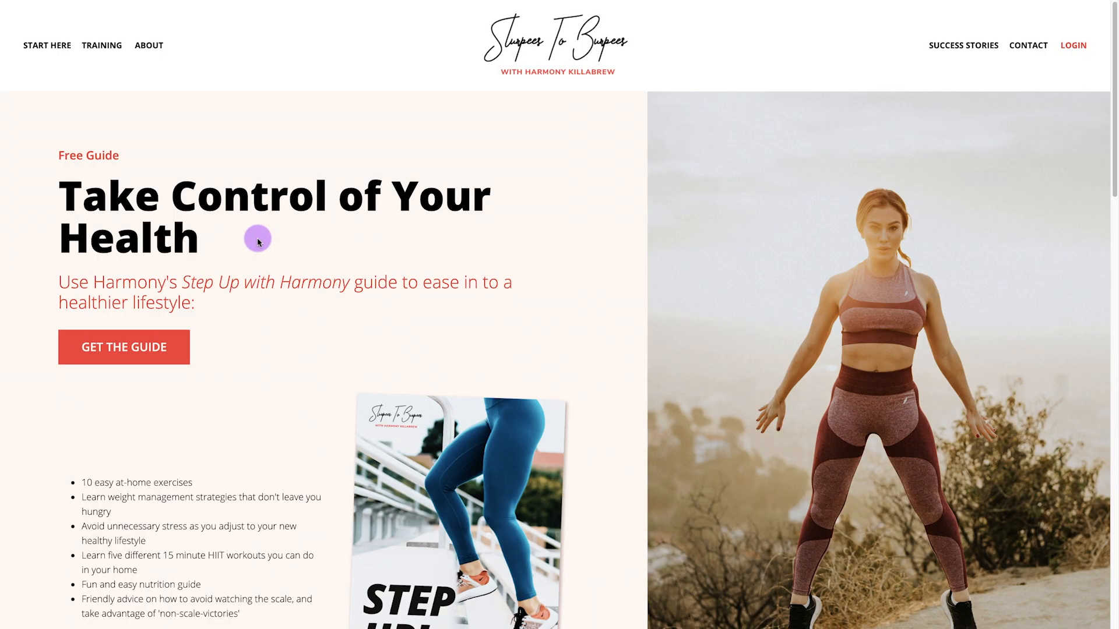
{"action": "scroll", "coordinate": [258, 240], "scroll_direction": "down", "scroll_amount": 3}
{"action": "scroll", "coordinate": [258, 241], "scroll_direction": "down", "scroll_amount": 4}
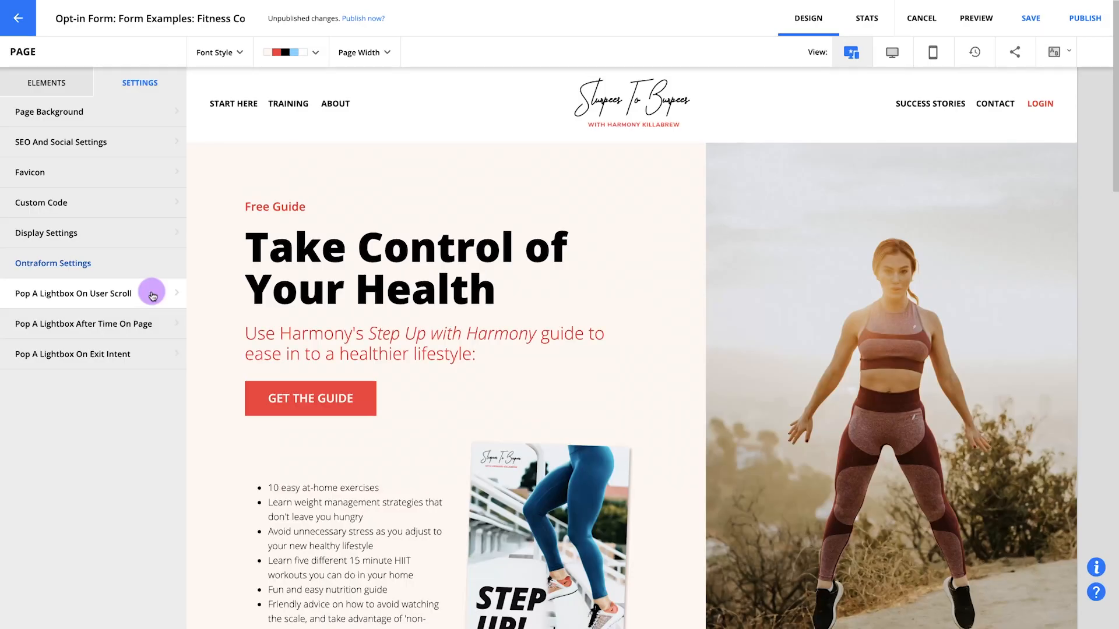
Step: Enable the page's user-scroll lightbox with the form "Opt-in form: Fitness Coach: 023", dimmed page, centred position and a 45 % scroll trigger
{"action": "left_click", "coordinate": [150, 292]}
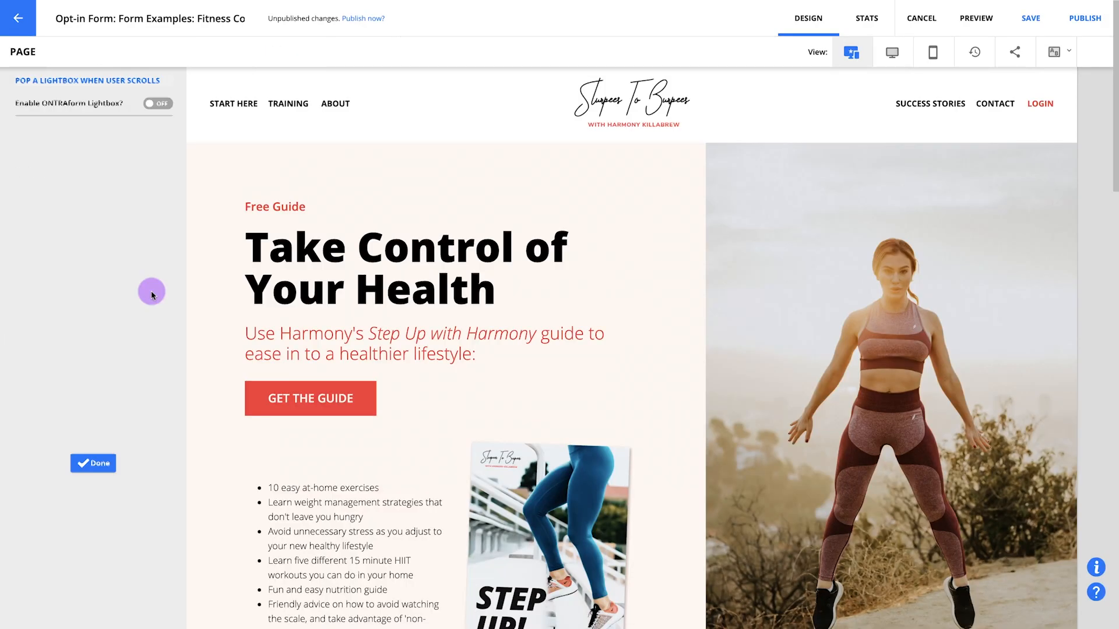
{"action": "left_click", "coordinate": [161, 106]}
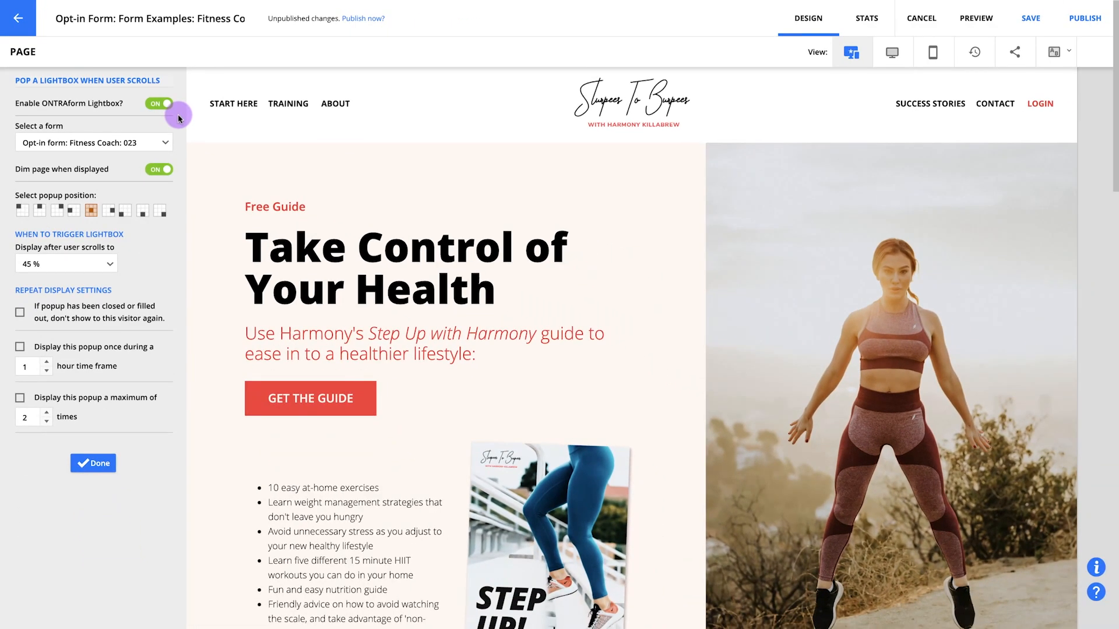
{"action": "left_click", "coordinate": [94, 464]}
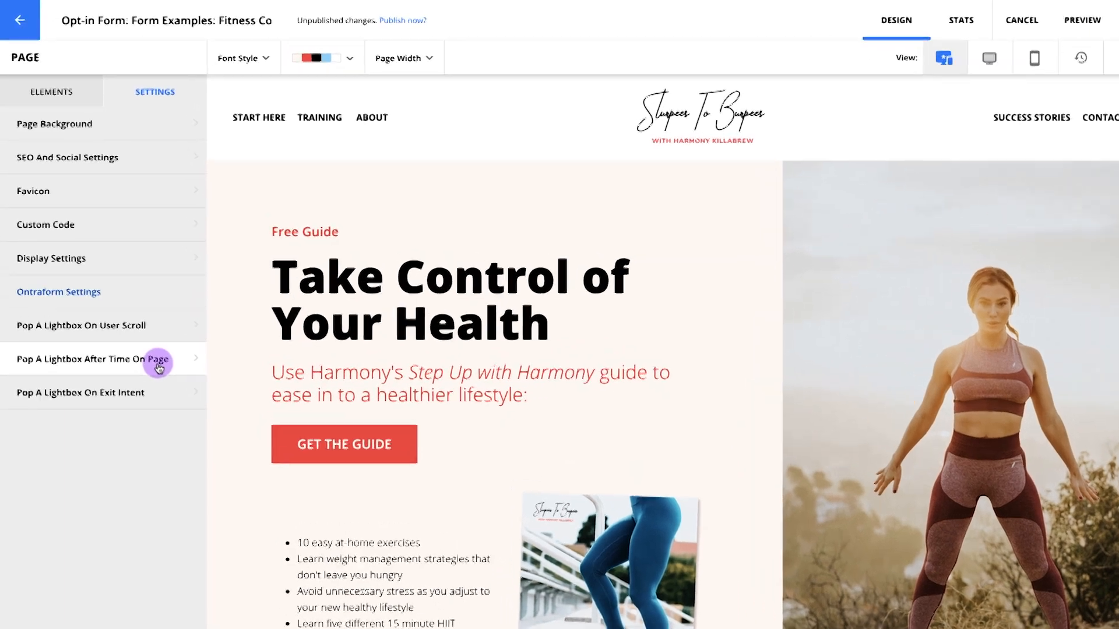
Step: Enable the ONTRAform lightbox that pops up after time on page
{"action": "left_click", "coordinate": [142, 325]}
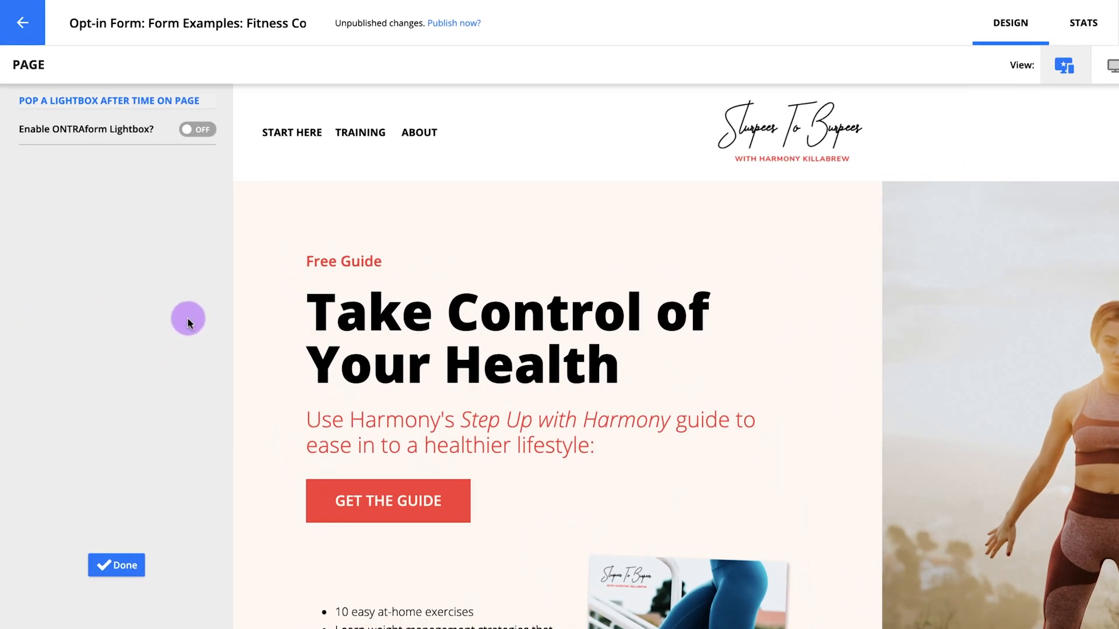
{"action": "left_click", "coordinate": [203, 138]}
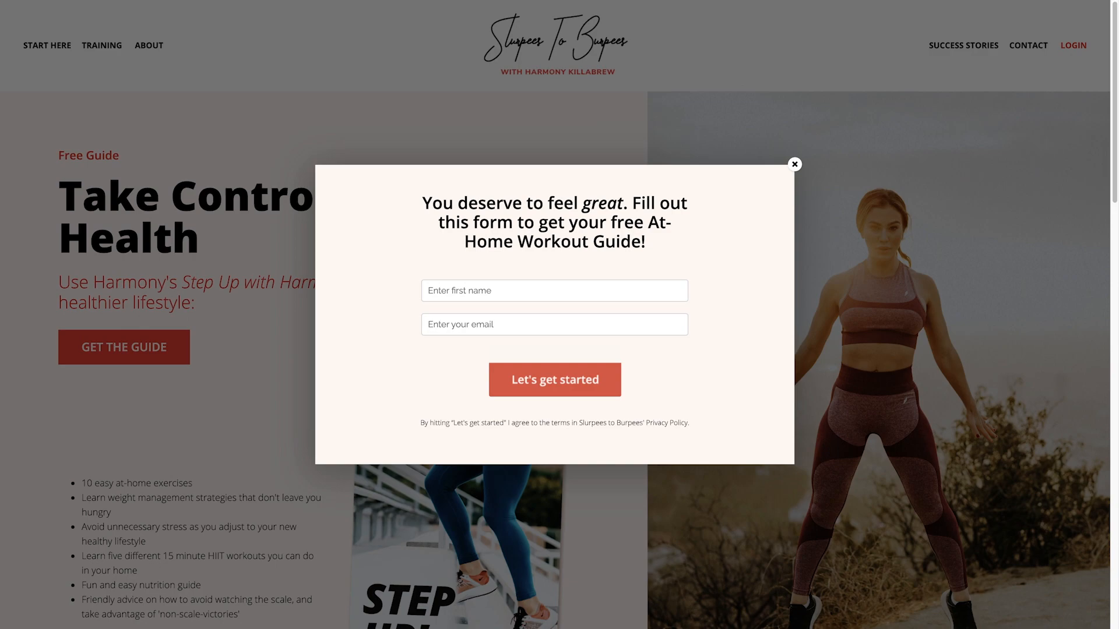
Step: Open the page's exit-intent lightbox settings and try the "Get the Guide" button on the live page
{"action": "left_click", "coordinate": [143, 357]}
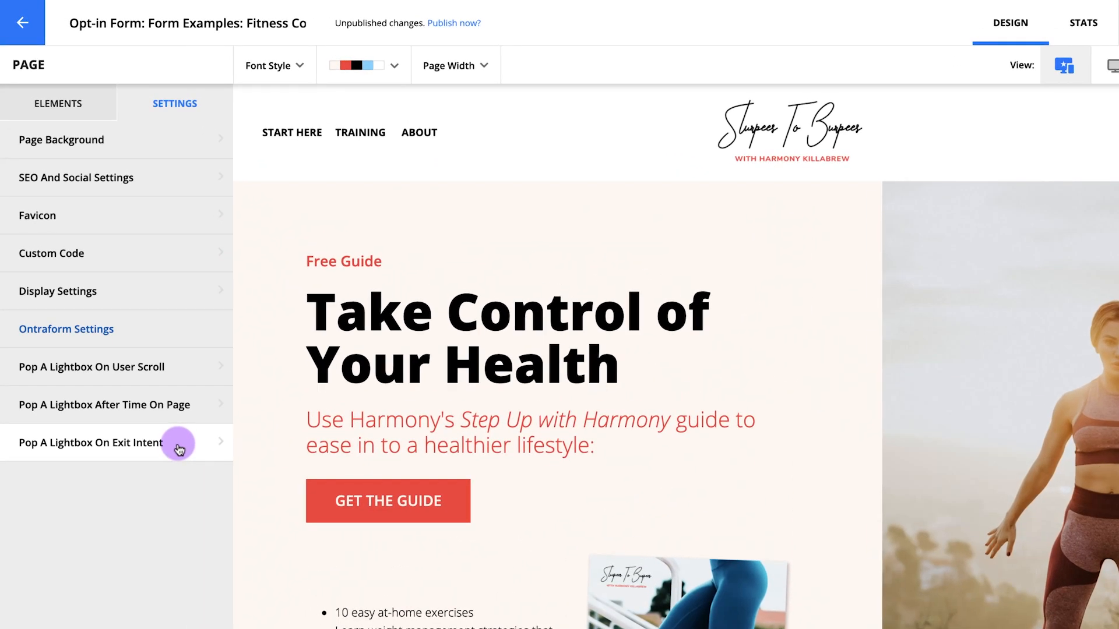
{"action": "left_click", "coordinate": [179, 449]}
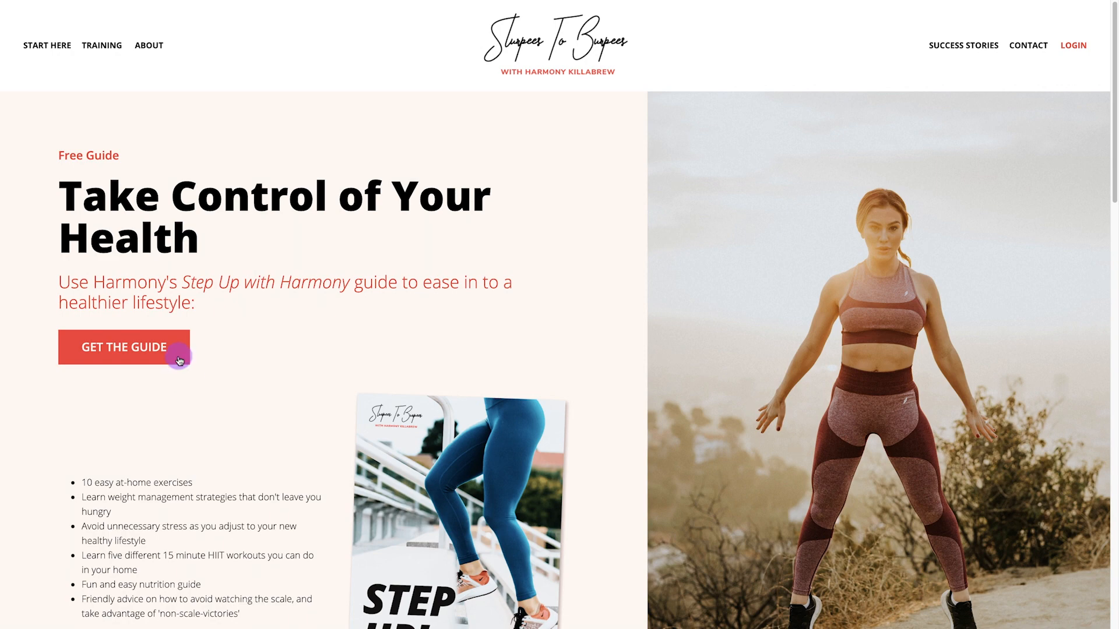
{"action": "left_click", "coordinate": [179, 361]}
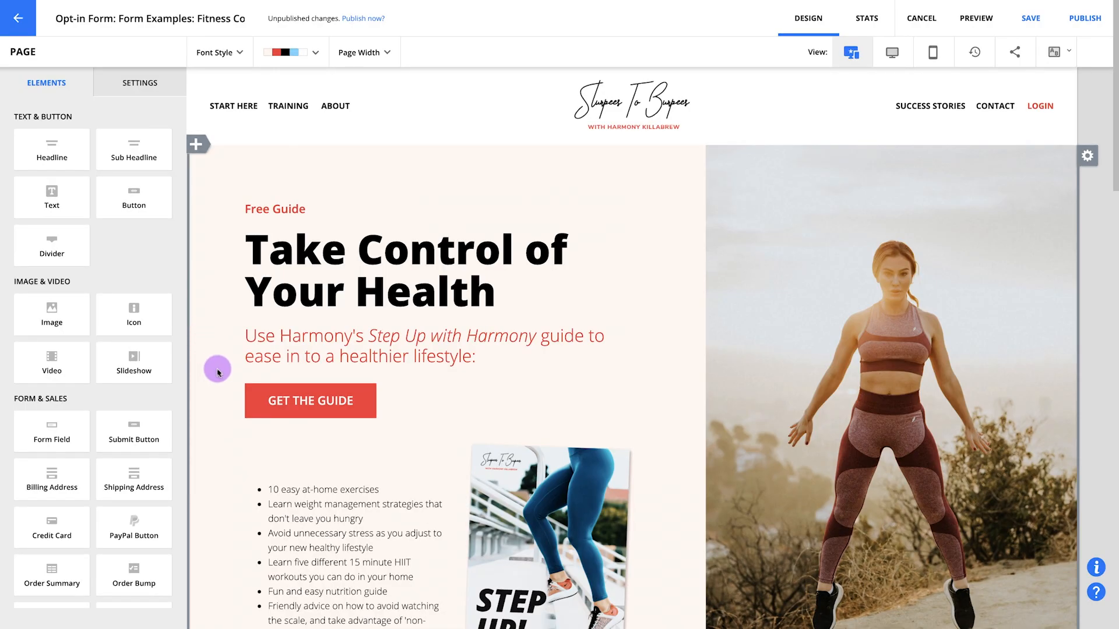
Step: Link the "GET THE GUIDE" button to an ONTRAform lightbox using the form "Opt-in form: Fitness Coach: 023"
{"action": "left_click", "coordinate": [257, 409]}
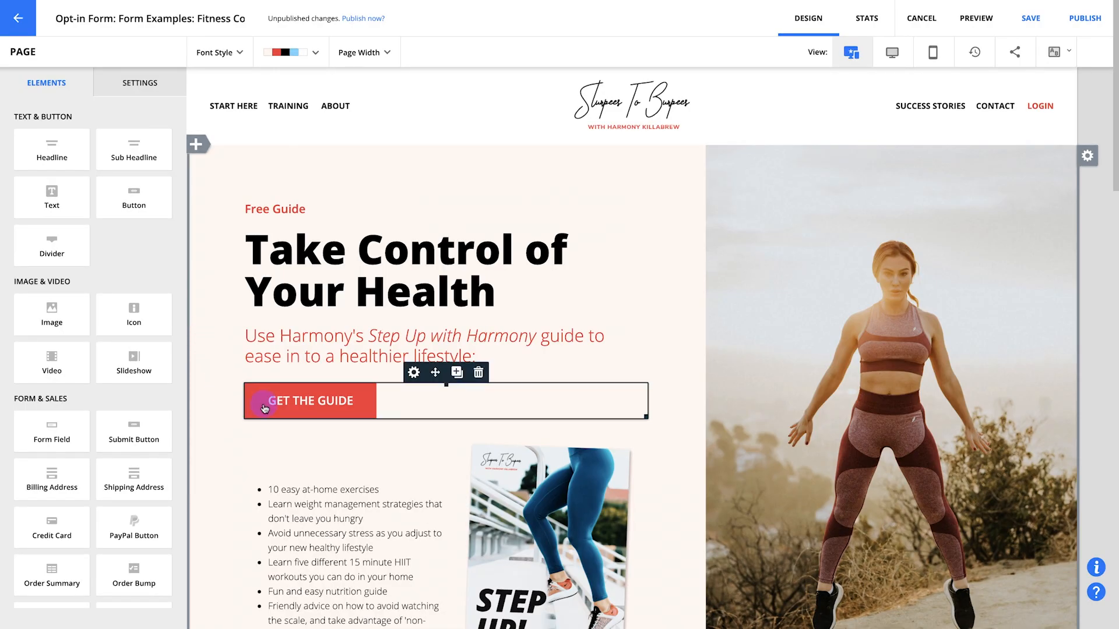
{"action": "left_click", "coordinate": [264, 408]}
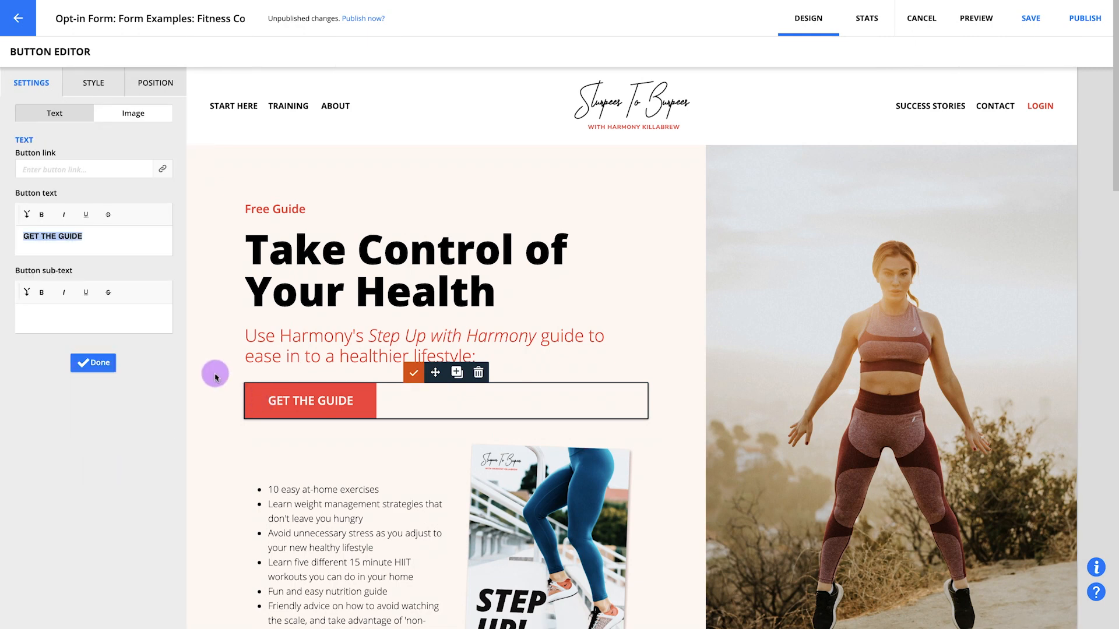
{"action": "left_click", "coordinate": [164, 179]}
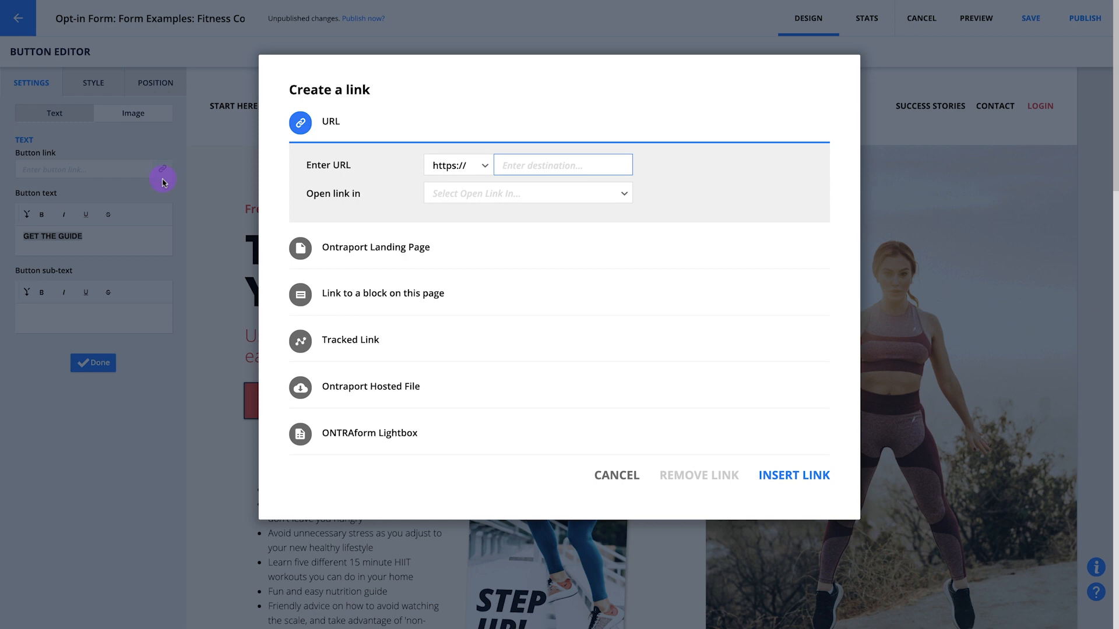
{"action": "left_click", "coordinate": [325, 436]}
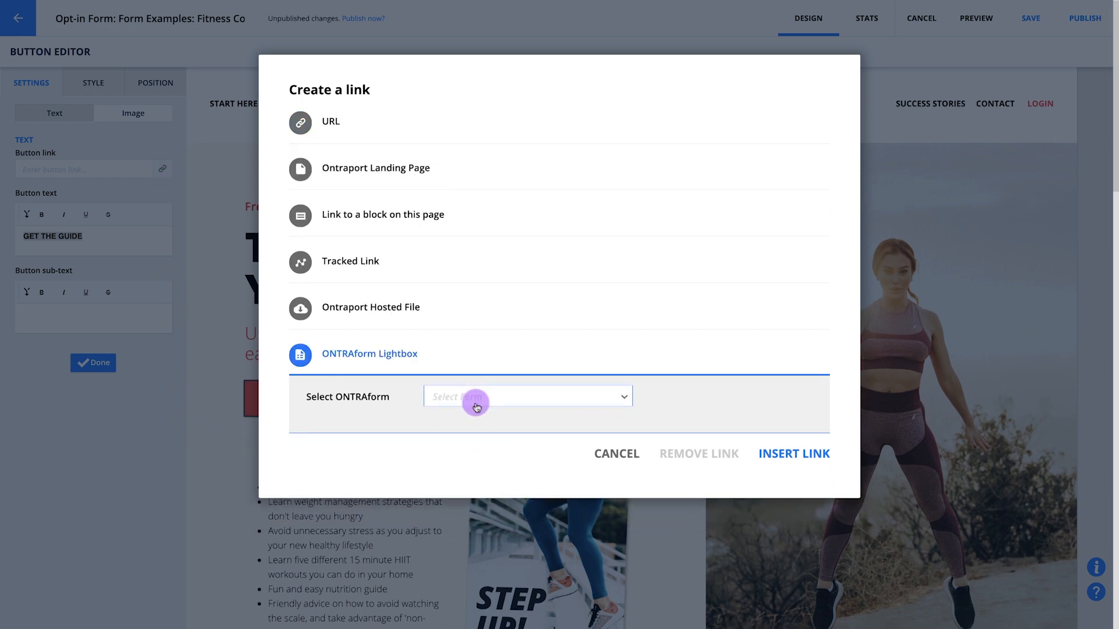
{"action": "left_click", "coordinate": [487, 455]}
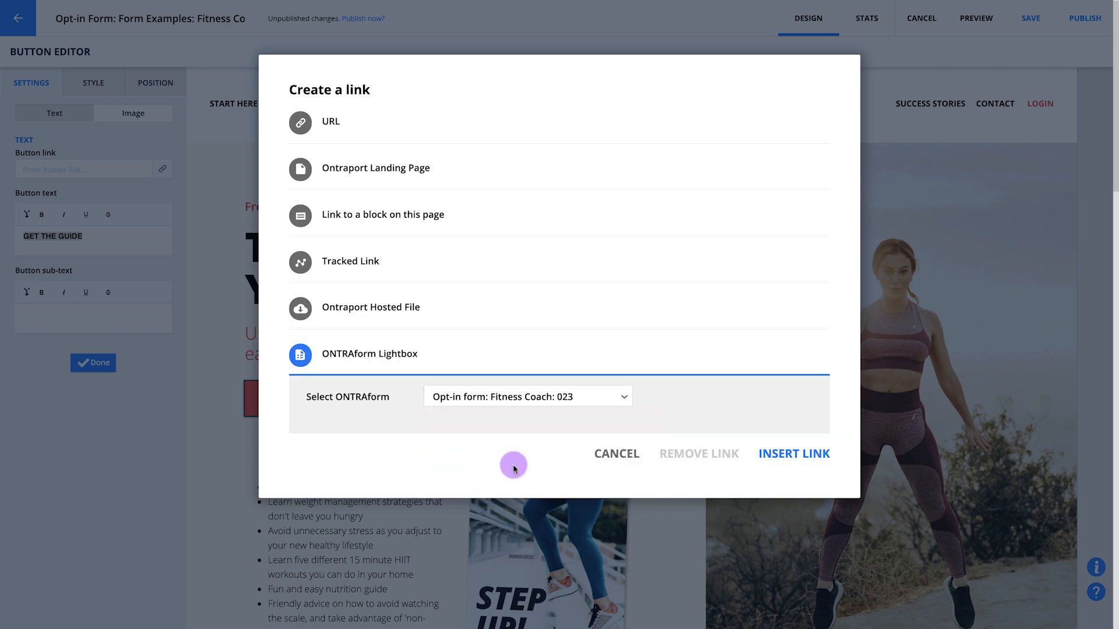
{"action": "left_click", "coordinate": [781, 454]}
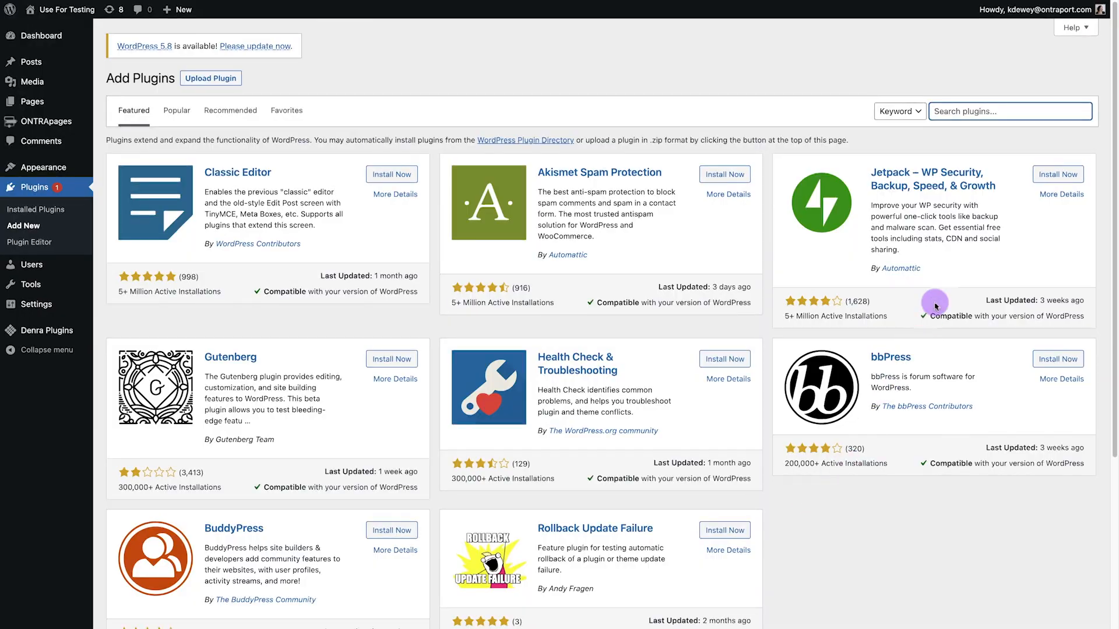
Step: Switch to the WordPress plugin installer, search for "PilotPress" and install the PilotPress plugin
{"action": "left_click", "coordinate": [973, 118]}
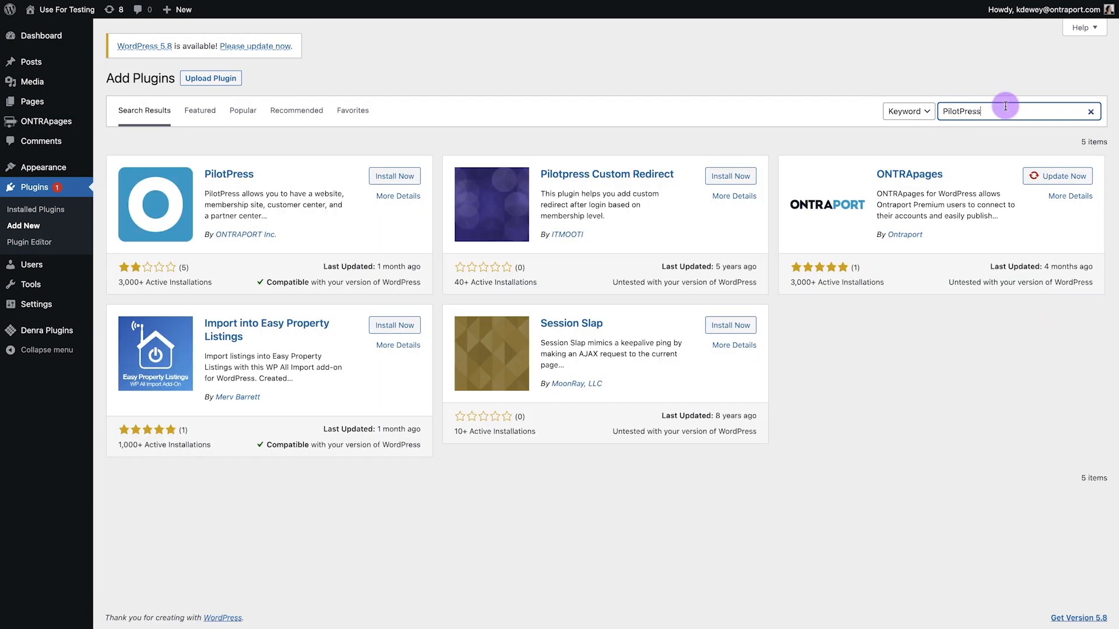
{"action": "left_click", "coordinate": [394, 176]}
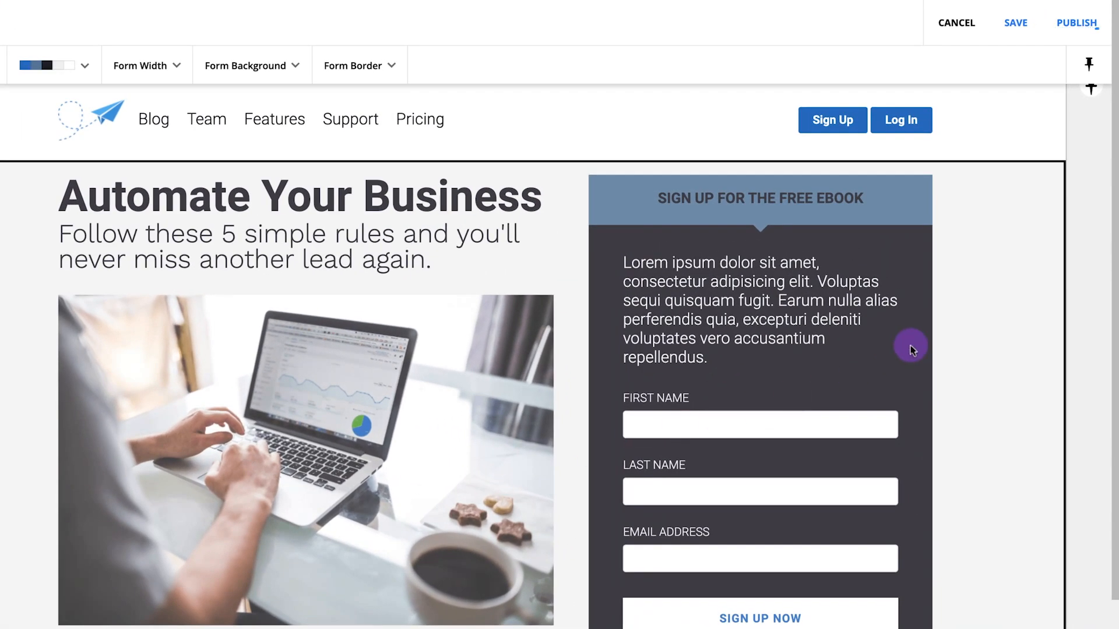
Step: Open the publishing options of "My new form" in Ontraport and set the centred automatic lightbox to display after 45 % page scroll
{"action": "left_click", "coordinate": [1064, 29]}
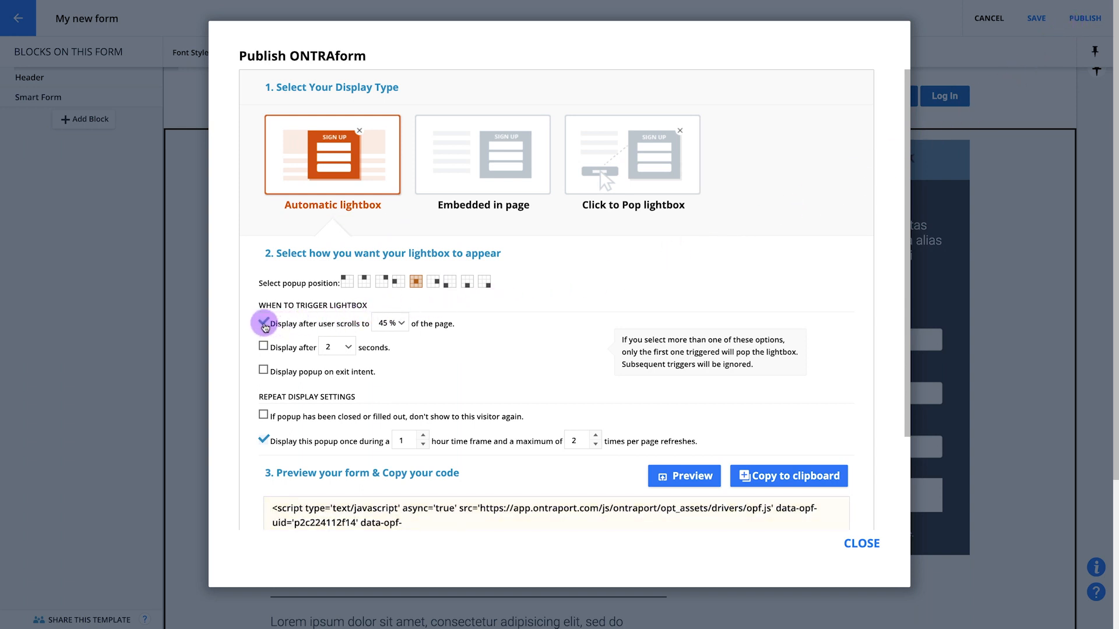
{"action": "scroll", "coordinate": [233, 375], "scroll_direction": "down", "scroll_amount": 3}
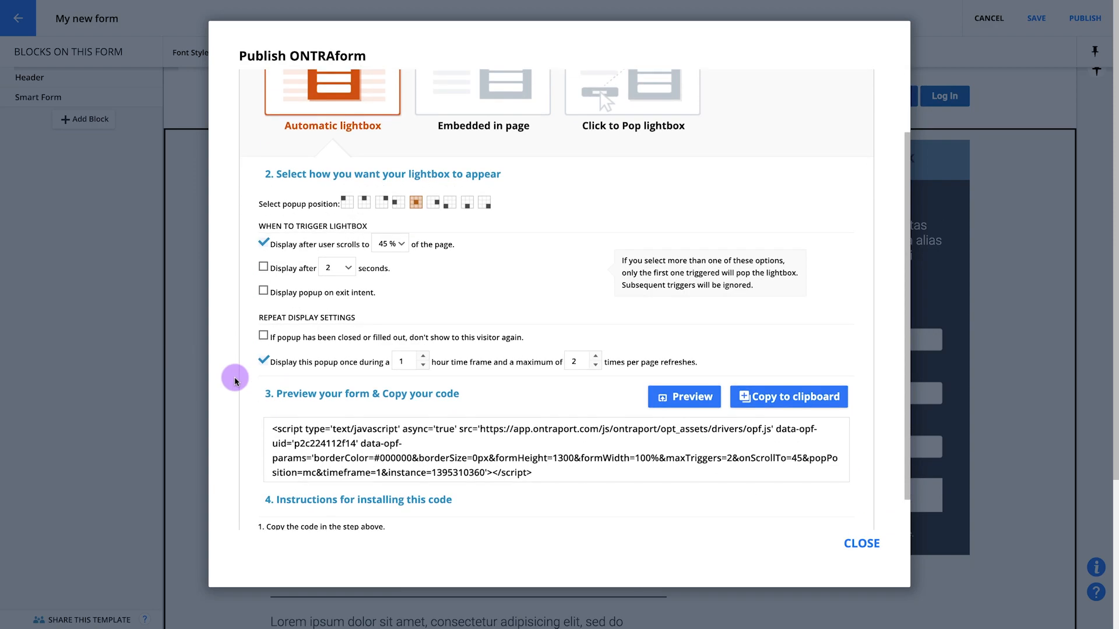
{"action": "scroll", "coordinate": [233, 378], "scroll_direction": "up", "scroll_amount": 3}
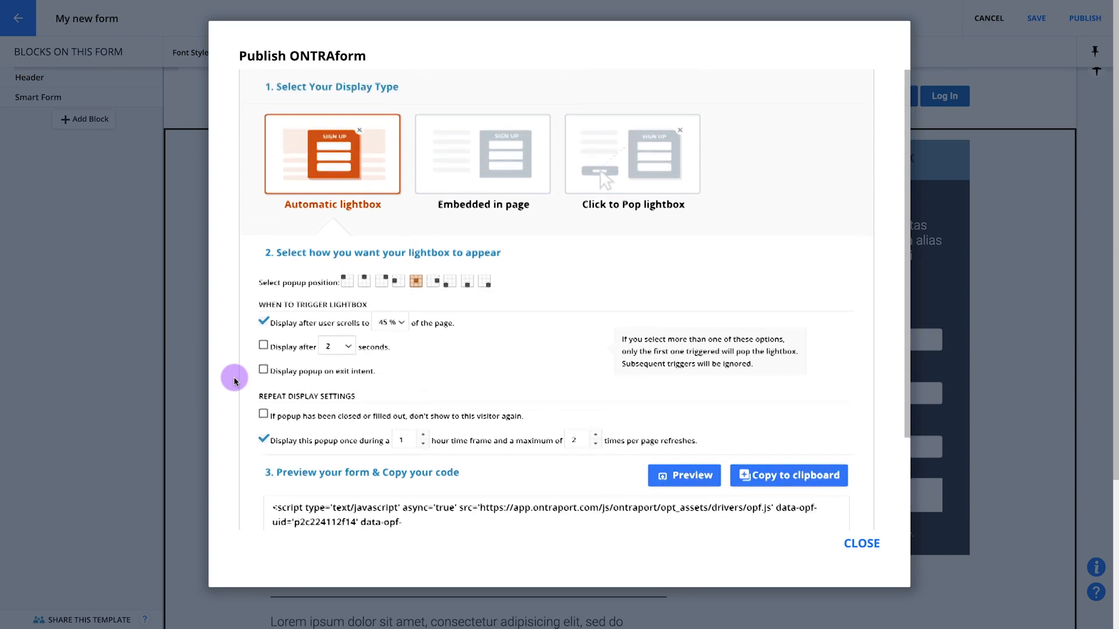
Step: Set the form's display type to Click to Pop lightbox with the link text "Join Now!" and copy its code
{"action": "left_click", "coordinate": [450, 174]}
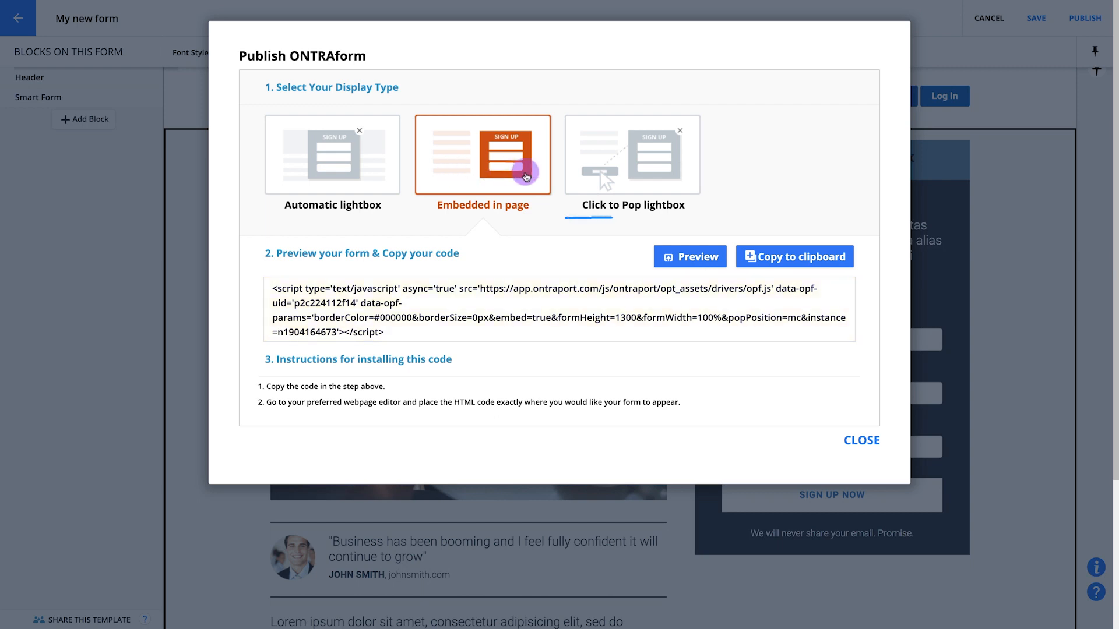
{"action": "left_click", "coordinate": [590, 182]}
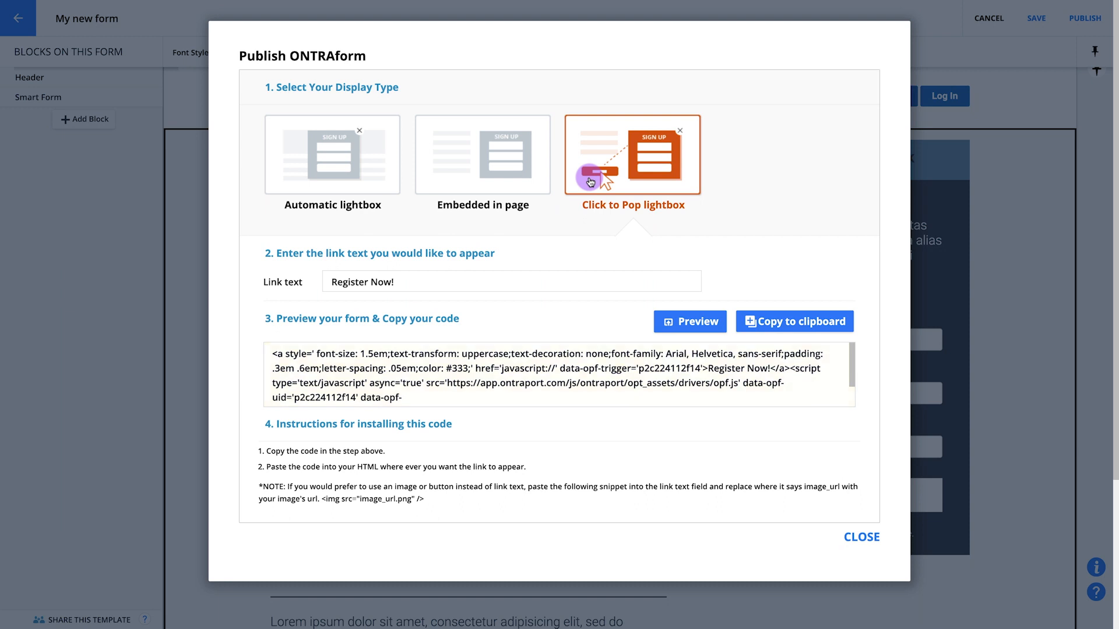
{"action": "left_click_drag", "start_coordinate": [369, 282], "coordinate": [302, 285]}
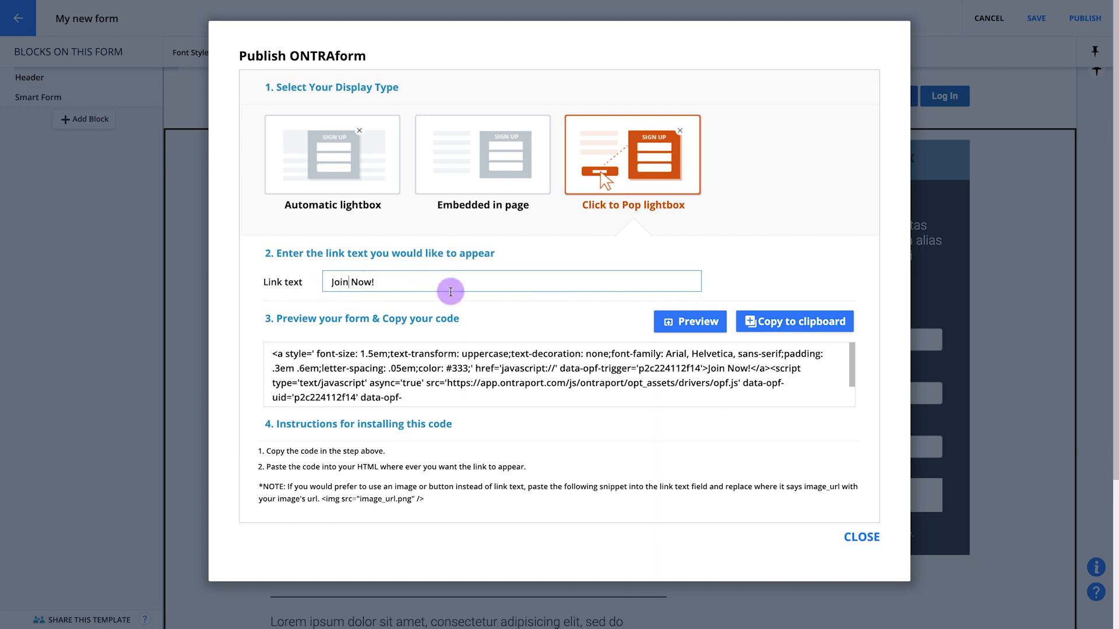
{"action": "left_click", "coordinate": [757, 322]}
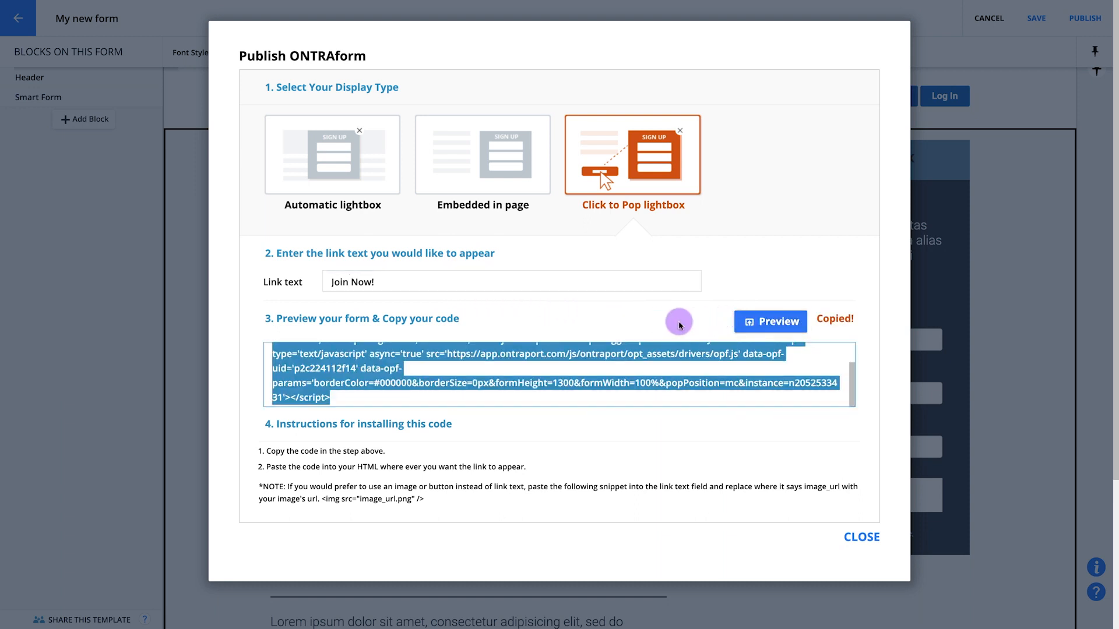